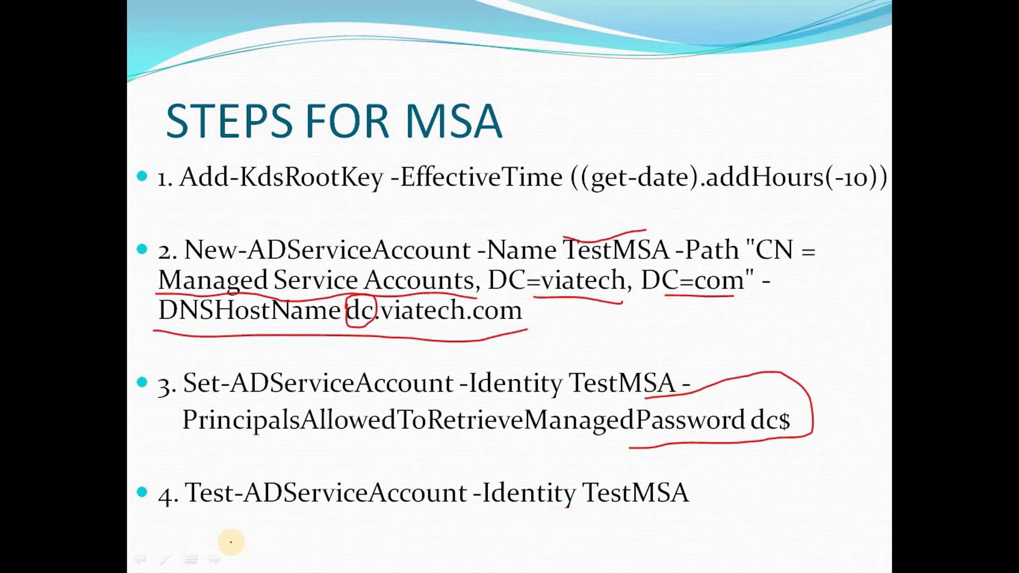
Step: Underline the Test-ADServiceAccount command on the slide, end the slide show and discard the ink annotations
{"action": "left_click_drag", "start_coordinate": [197, 521], "coordinate": [374, 499]}
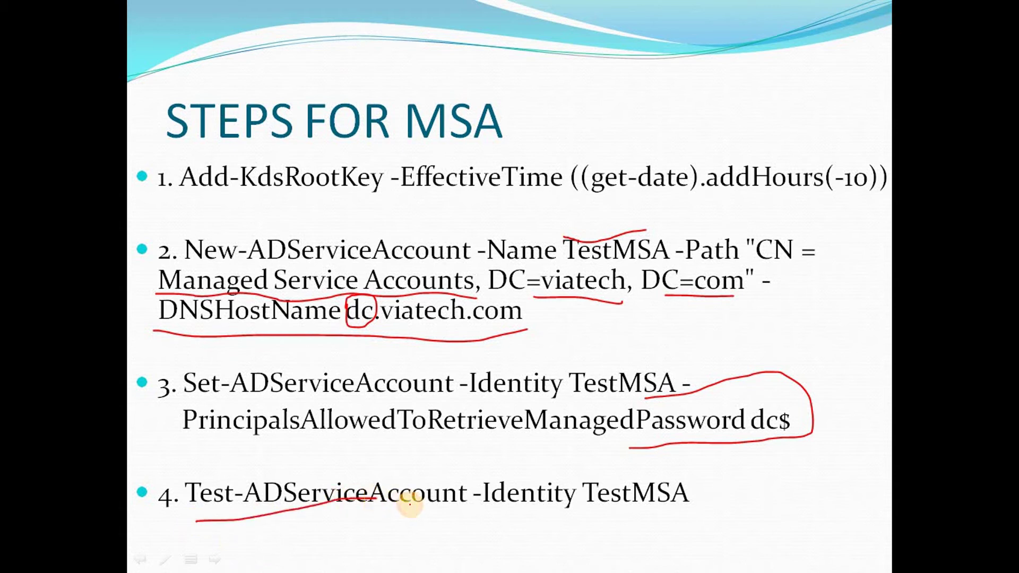
{"action": "left_click", "coordinate": [492, 404]}
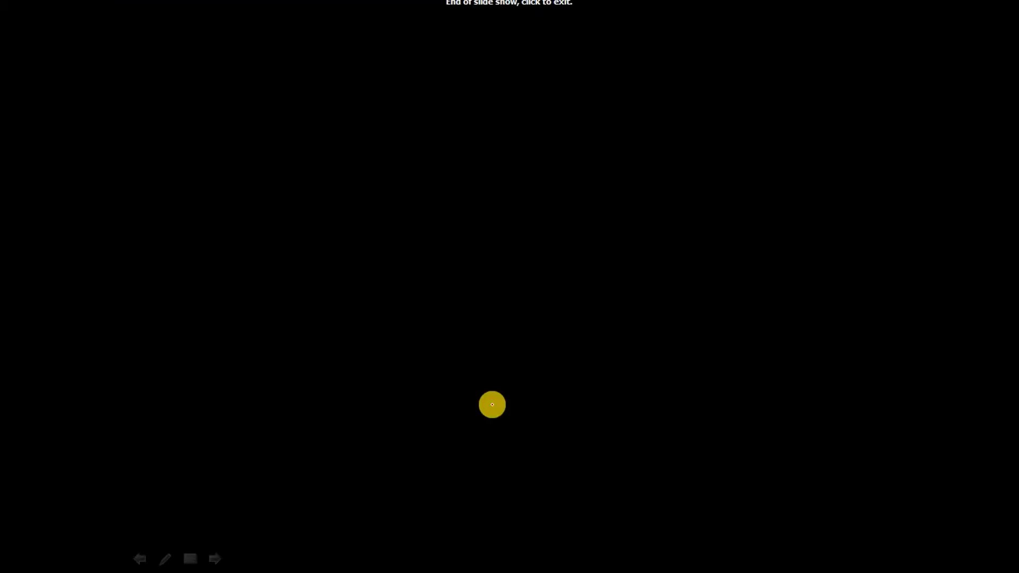
{"action": "left_click", "coordinate": [493, 406]}
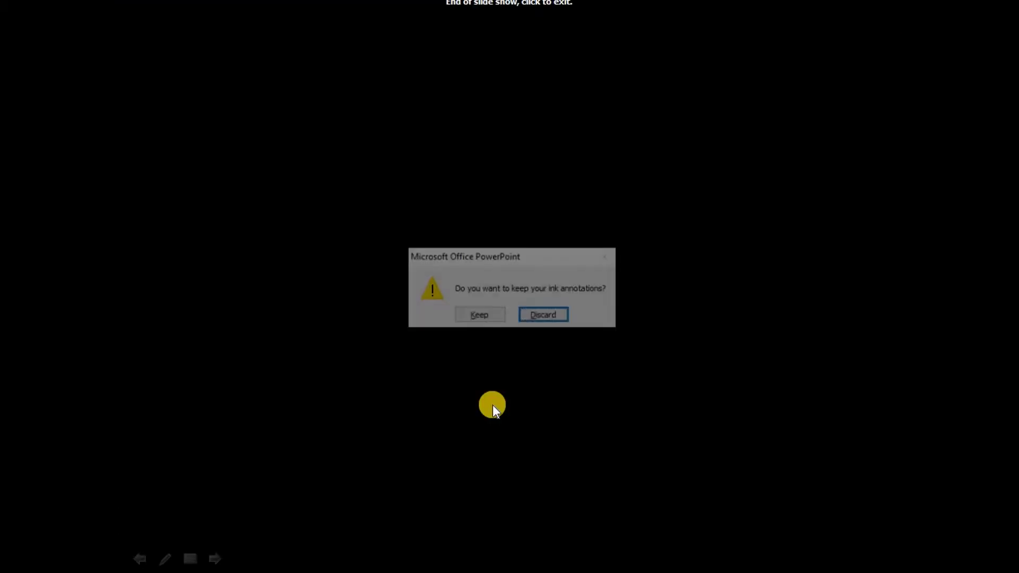
{"action": "left_click", "coordinate": [543, 316]}
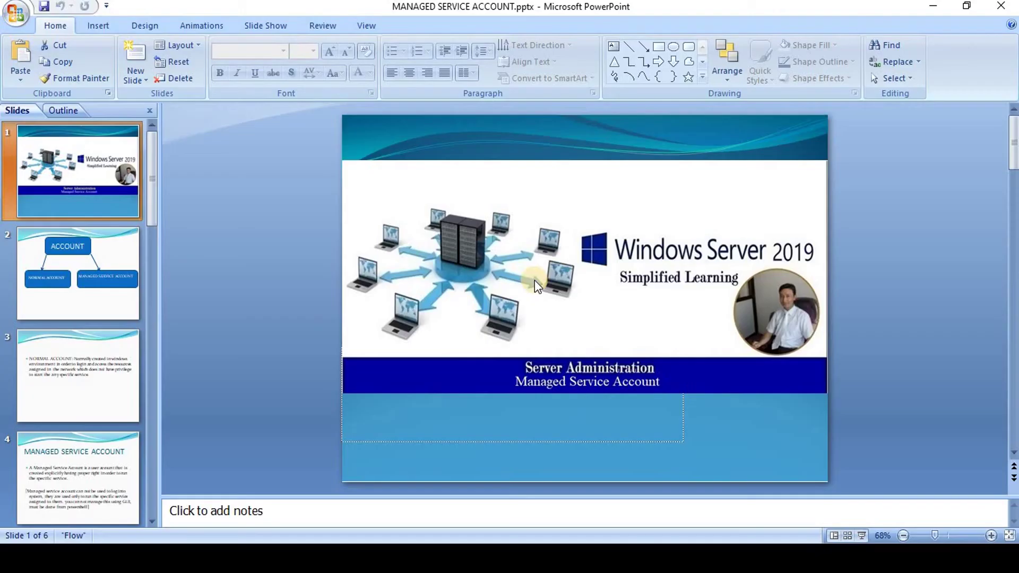
Step: Switch to the dc virtual machine and start a Command Prompt by running cmd
{"action": "key", "text": "alt+Tab"}
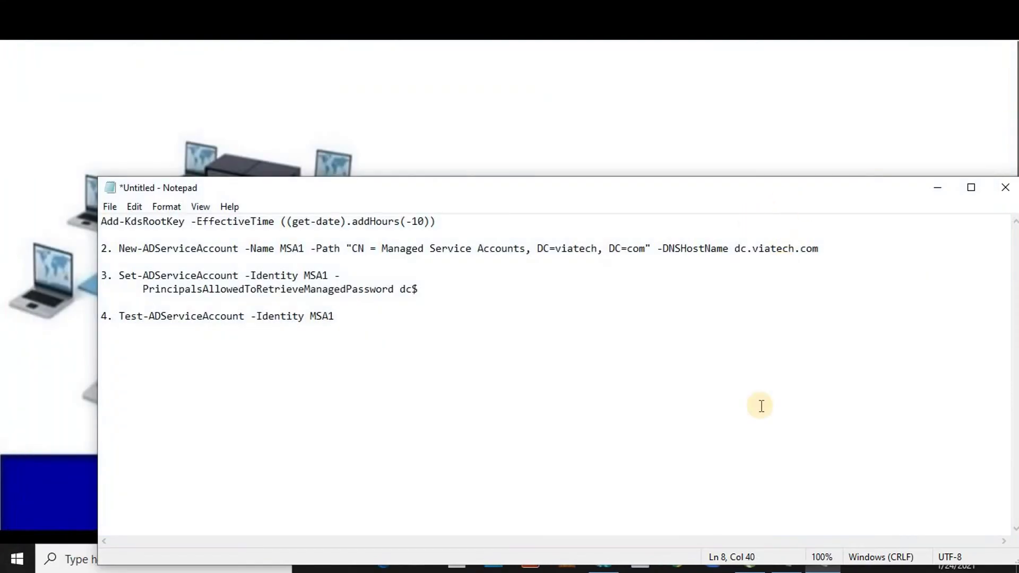
{"action": "left_click", "coordinate": [937, 187]}
{"action": "left_click", "coordinate": [786, 559]}
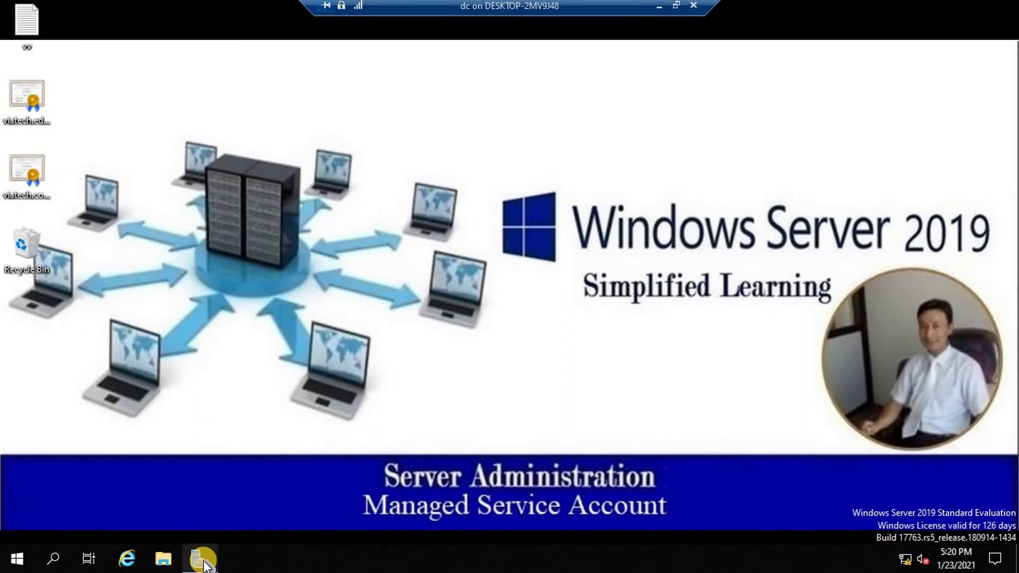
{"action": "key", "text": "super+r"}
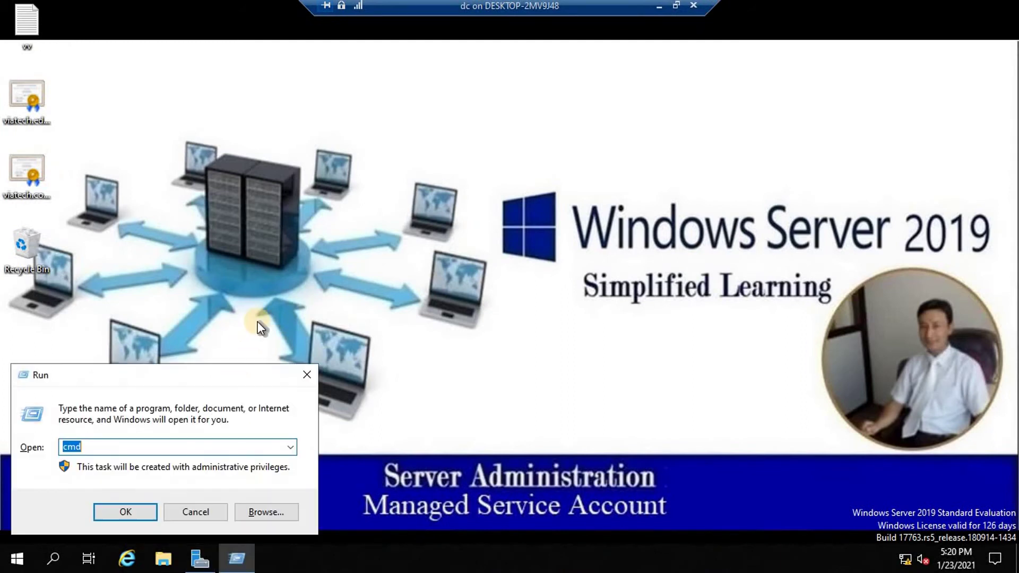
{"action": "type", "text": "cmd"}
{"action": "key", "text": "Return"}
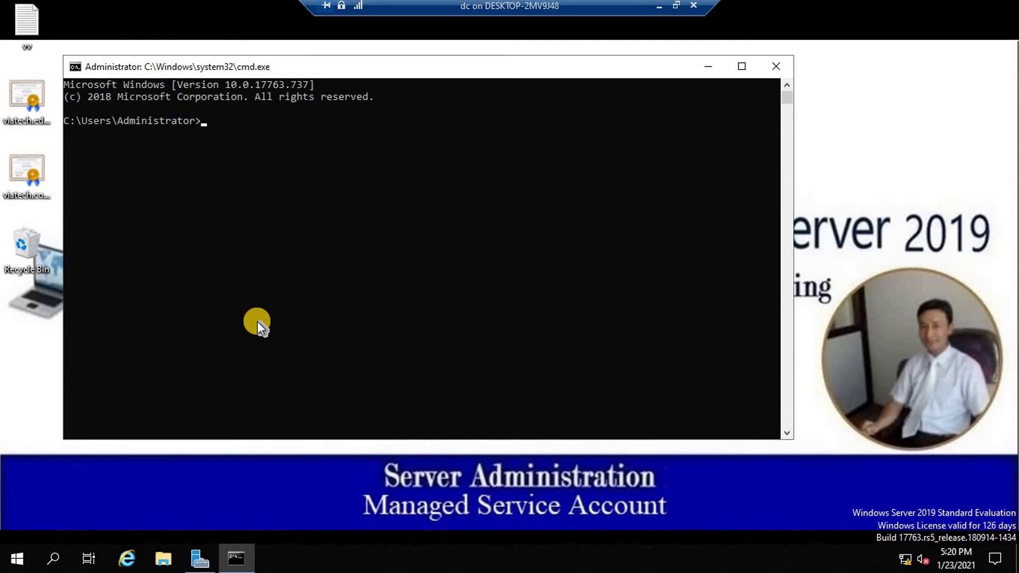
Step: Query the server's host name and ping viatech.com from the Command Prompt, and minimize its window
{"action": "type", "text": "hostname"}
{"action": "key", "text": "Return"}
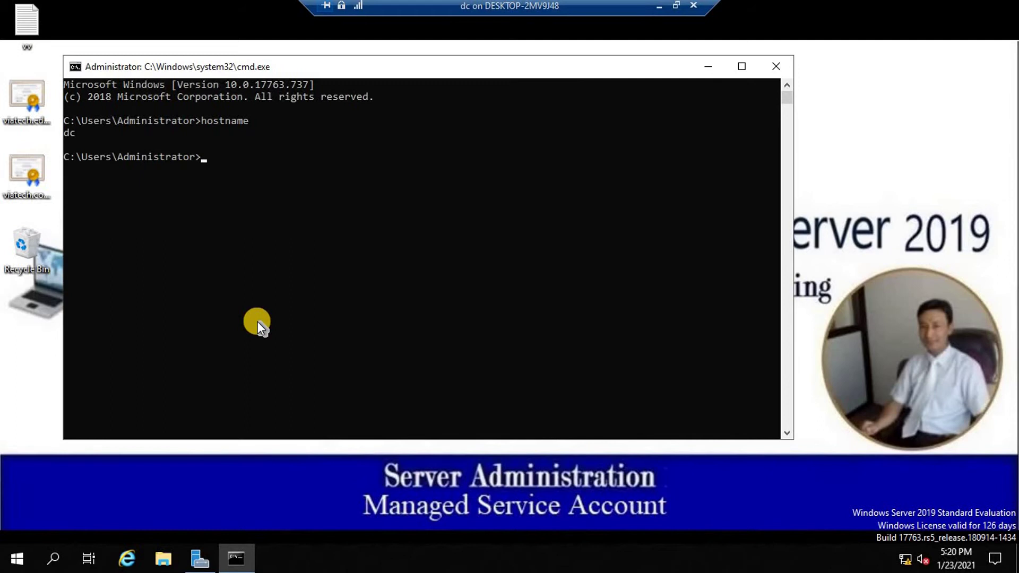
{"action": "type", "text": "ping viatech.com"}
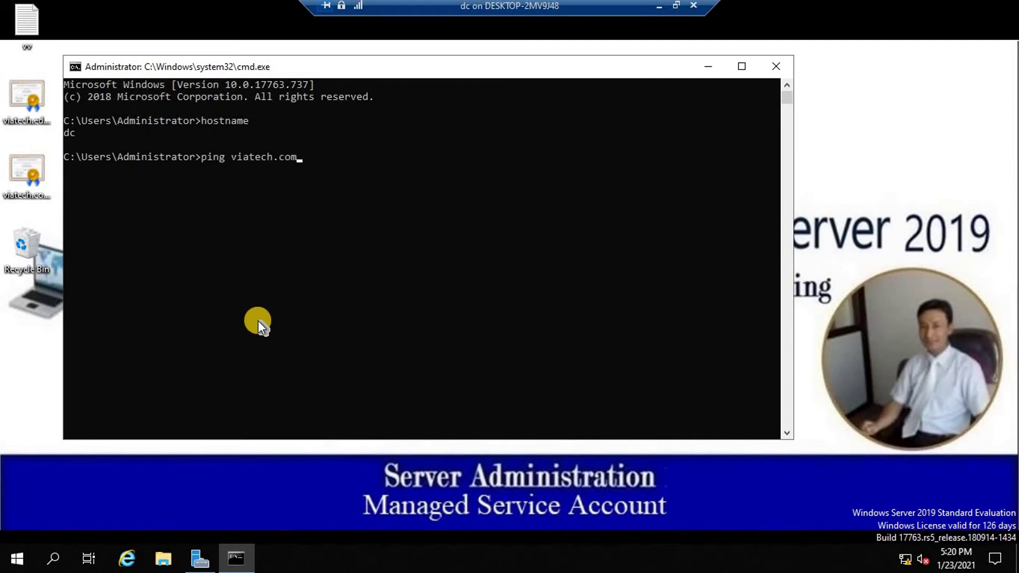
{"action": "key", "text": "Return"}
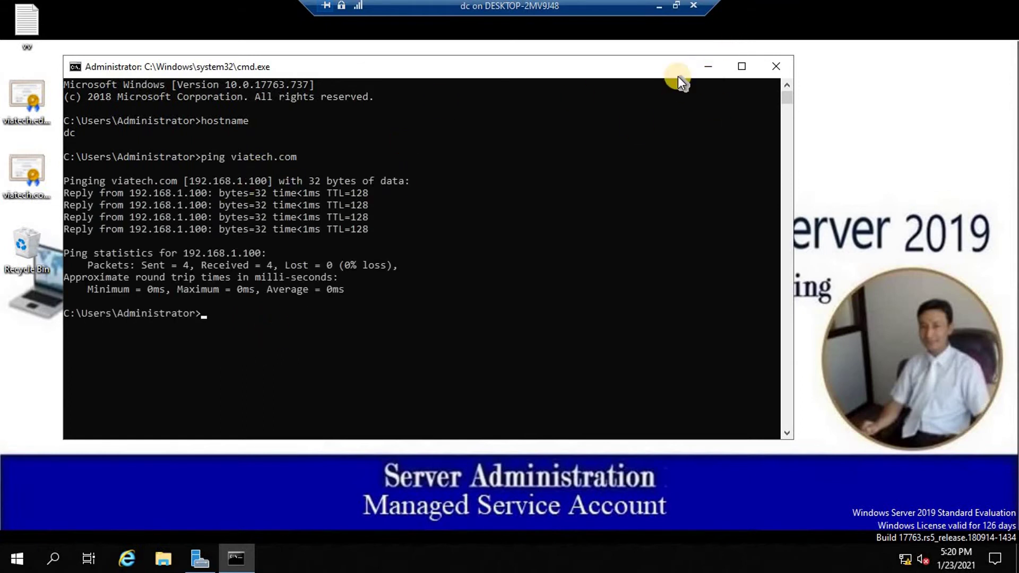
{"action": "left_click", "coordinate": [708, 59]}
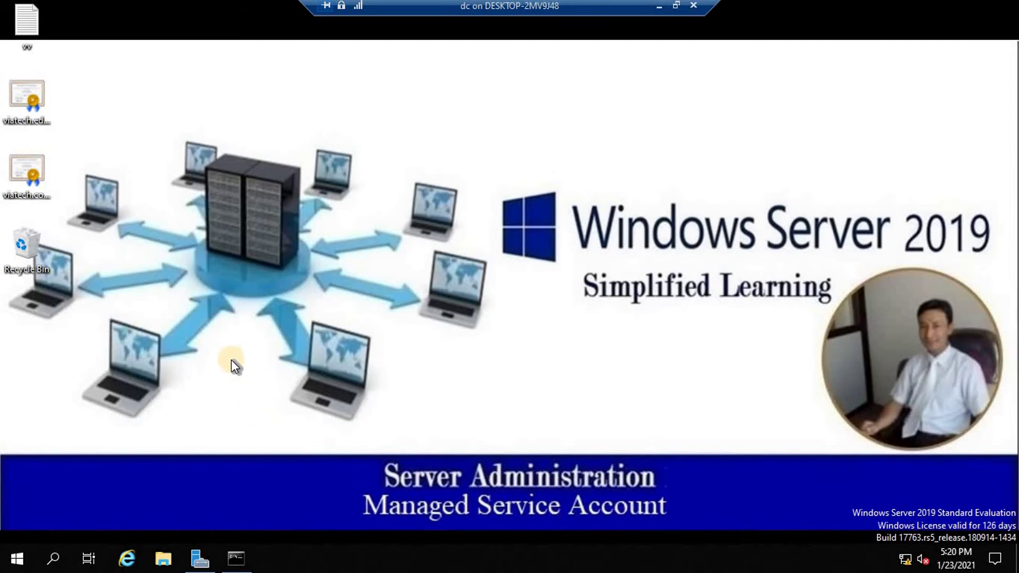
Step: Open Active Directory Users and Computers, show viatech.com's Managed Service Accounts container and widen the tree pane
{"action": "left_click", "coordinate": [200, 555]}
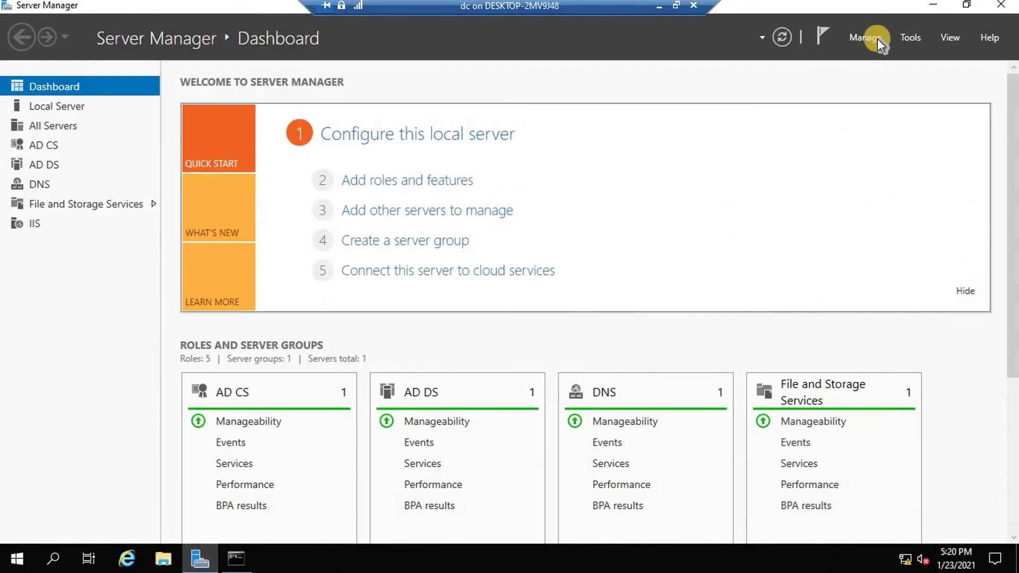
{"action": "left_click", "coordinate": [911, 38]}
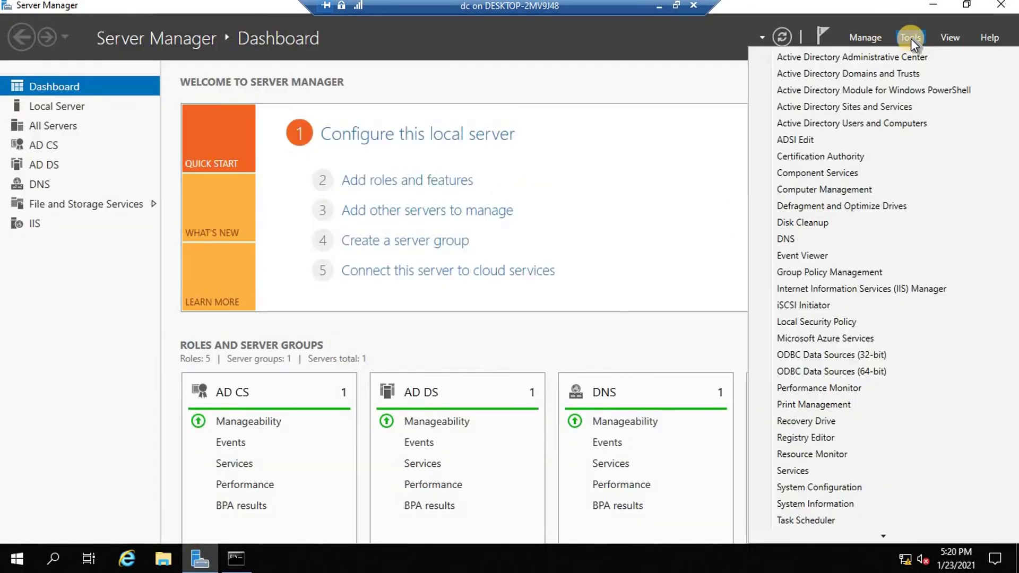
{"action": "left_click", "coordinate": [858, 126]}
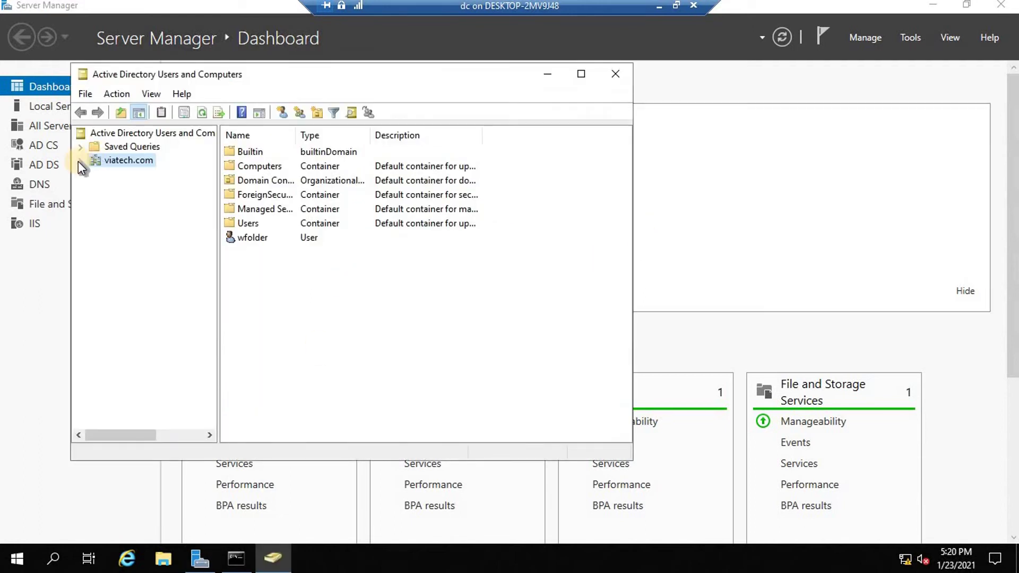
{"action": "left_click", "coordinate": [81, 161]}
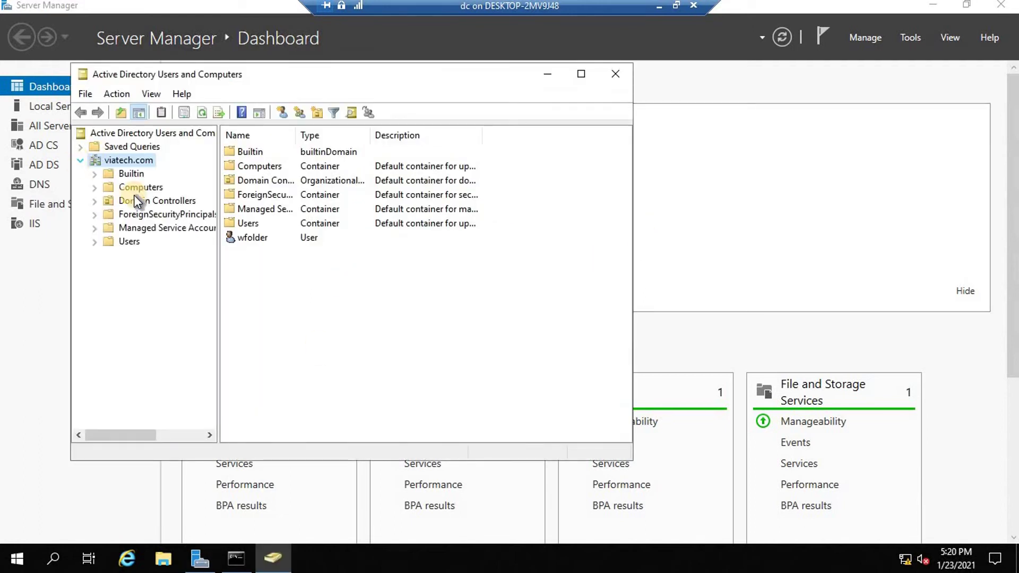
{"action": "left_click", "coordinate": [142, 230]}
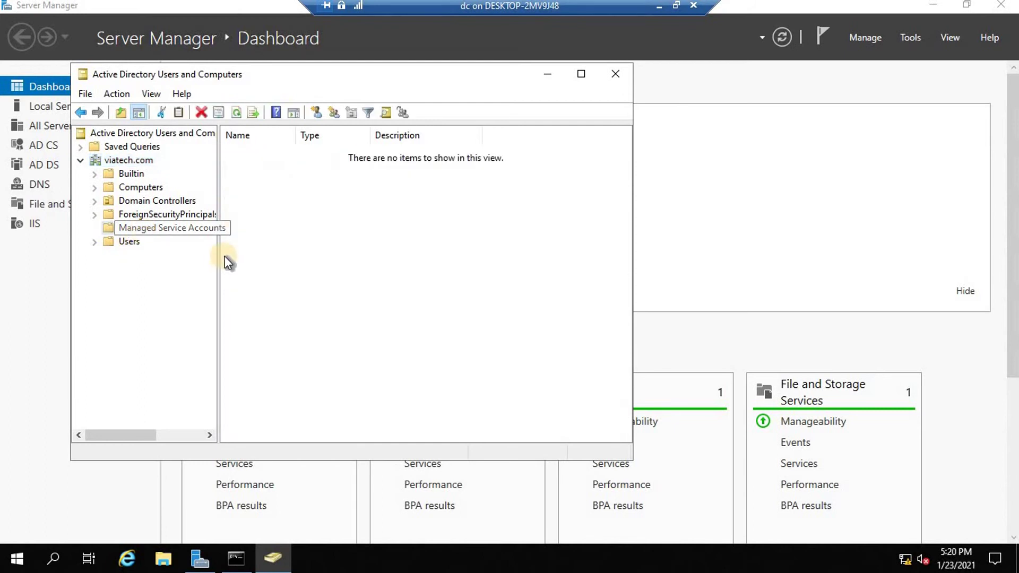
{"action": "left_click_drag", "start_coordinate": [221, 244], "coordinate": [355, 244]}
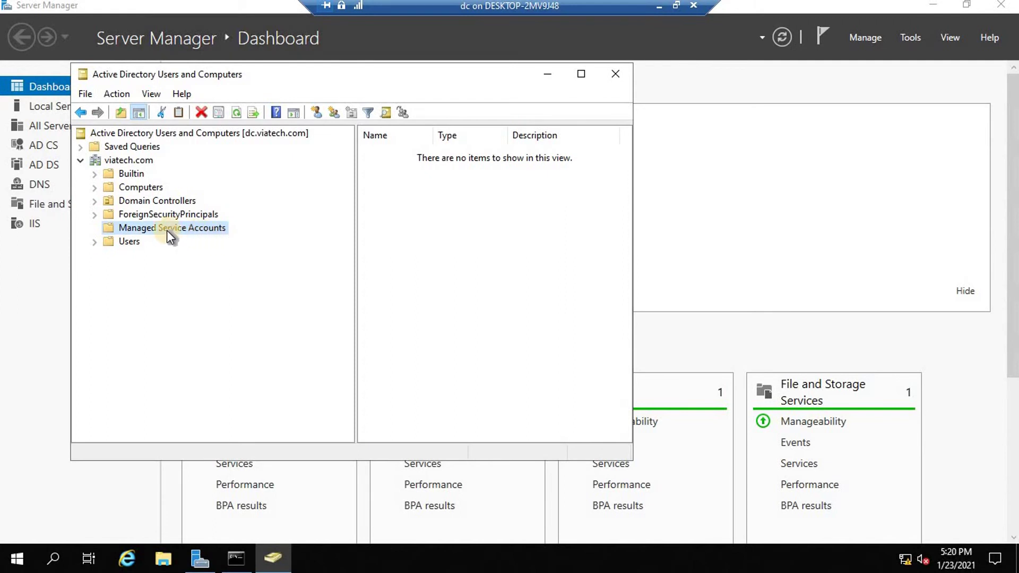
Step: Start a new user in the Managed Service Accounts container with first name sa and logon name sa
{"action": "right_click", "coordinate": [194, 232]}
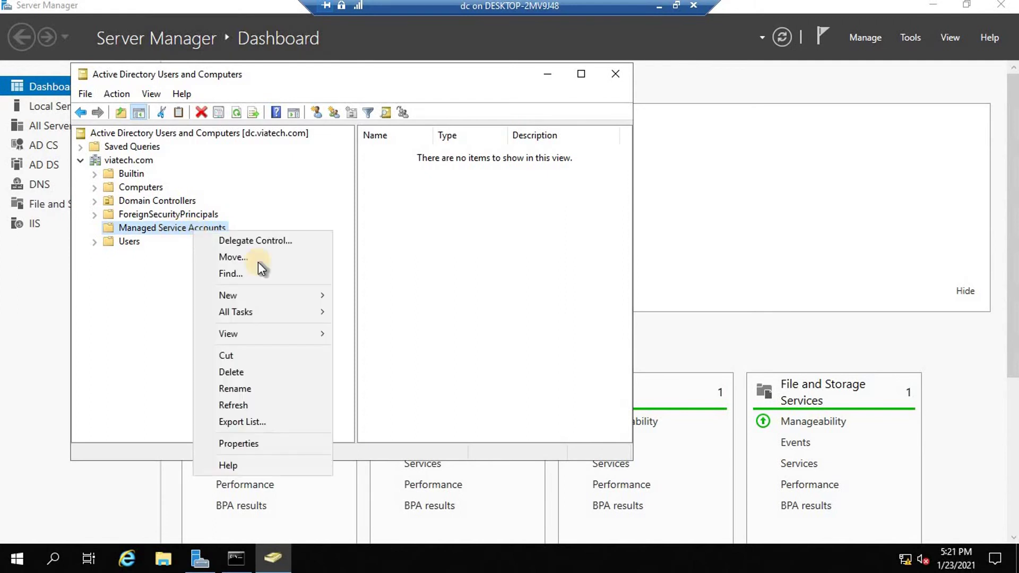
{"action": "mouse_move", "coordinate": [273, 296]}
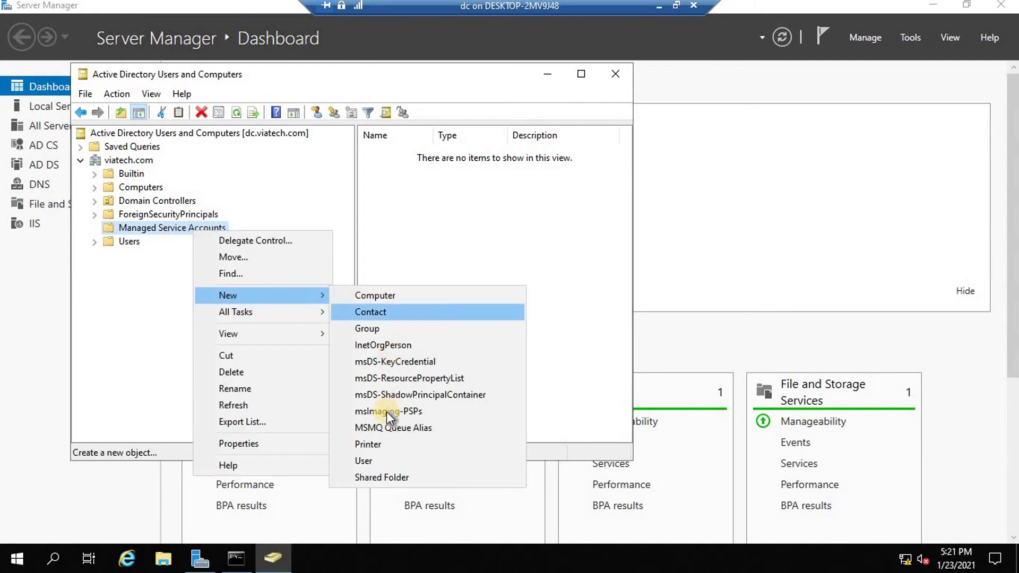
{"action": "left_click", "coordinate": [370, 464]}
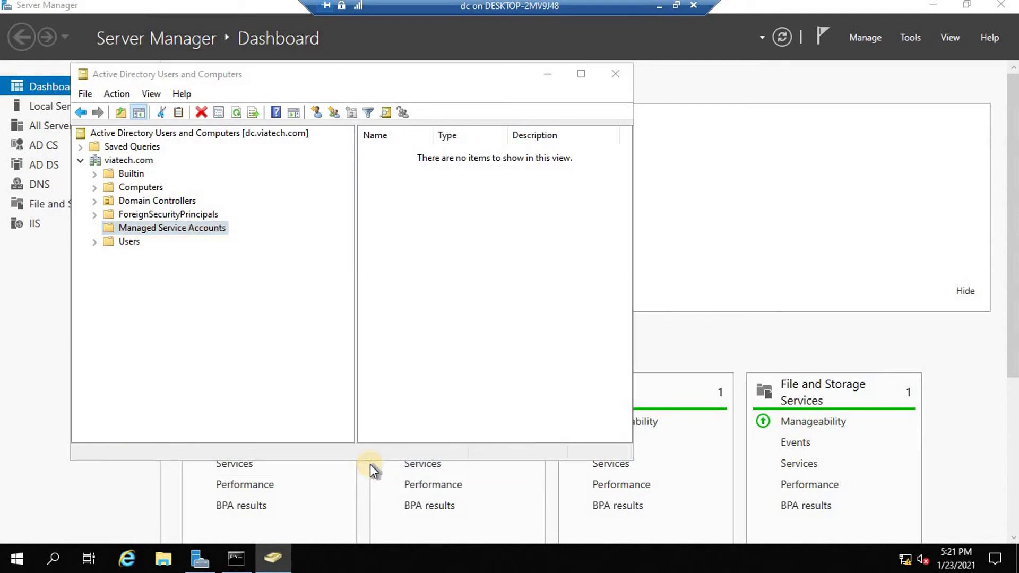
{"action": "type", "text": "sa"}
{"action": "key", "text": "Tab"}
{"action": "key", "text": "Tab"}
{"action": "key", "text": "Tab"}
{"action": "key", "text": "Tab"}
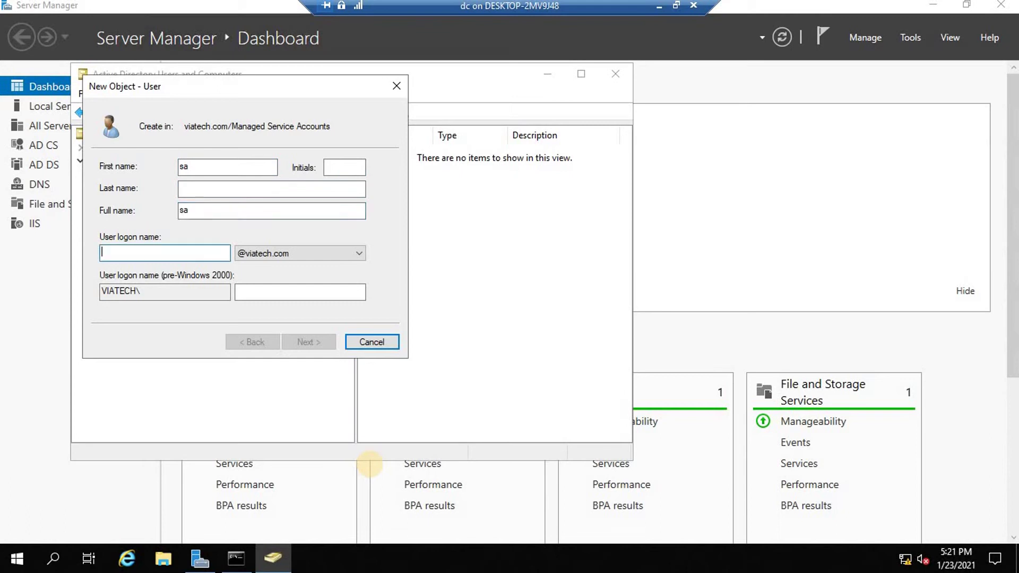
{"action": "type", "text": "sa"}
{"action": "left_click", "coordinate": [308, 342]}
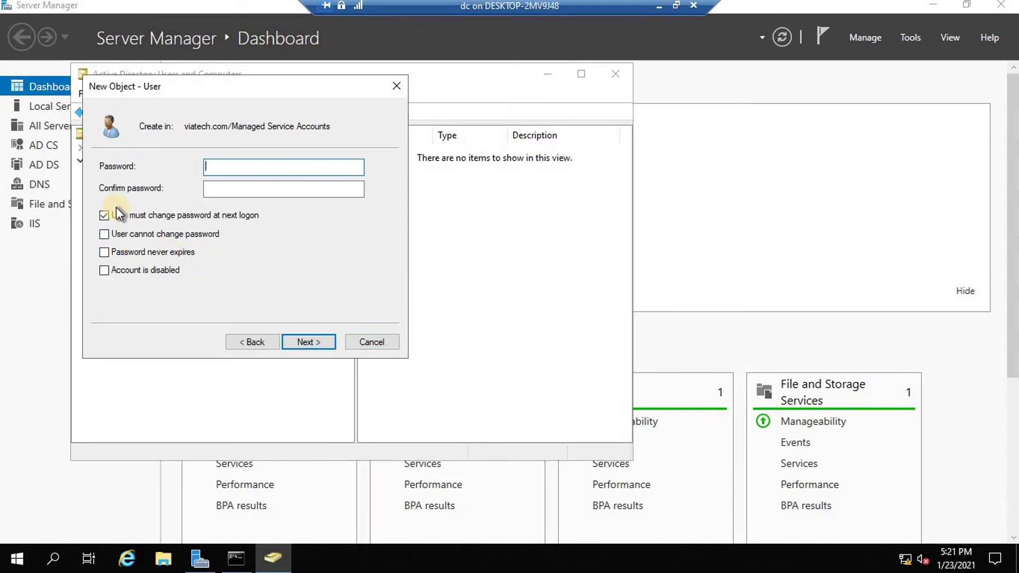
Step: Finish creating the user with a confirmed account password, no change required at next logon, user cannot change password, and password never expires
{"action": "left_click", "coordinate": [110, 217]}
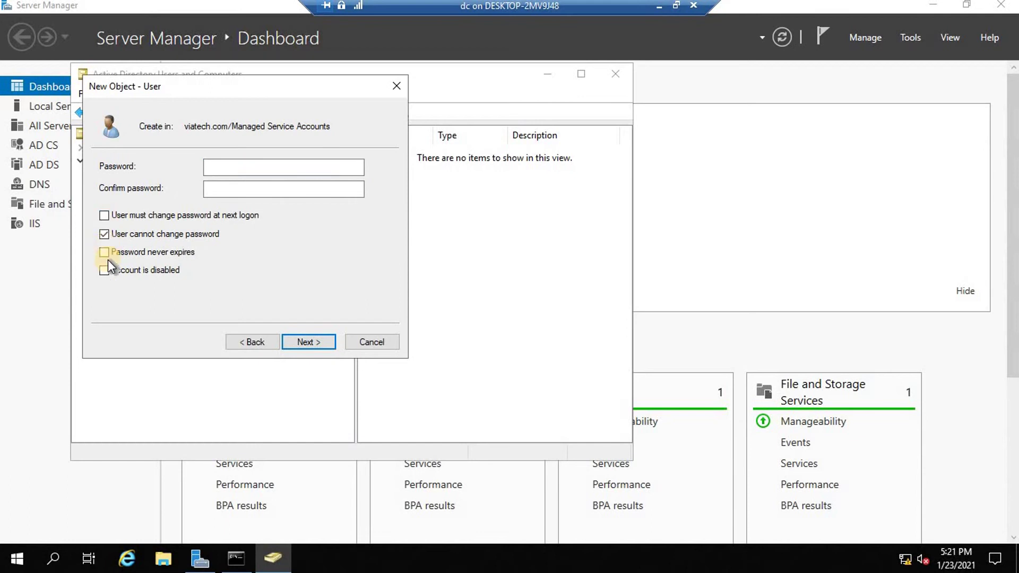
{"action": "left_click", "coordinate": [106, 252]}
{"action": "left_click", "coordinate": [219, 167]}
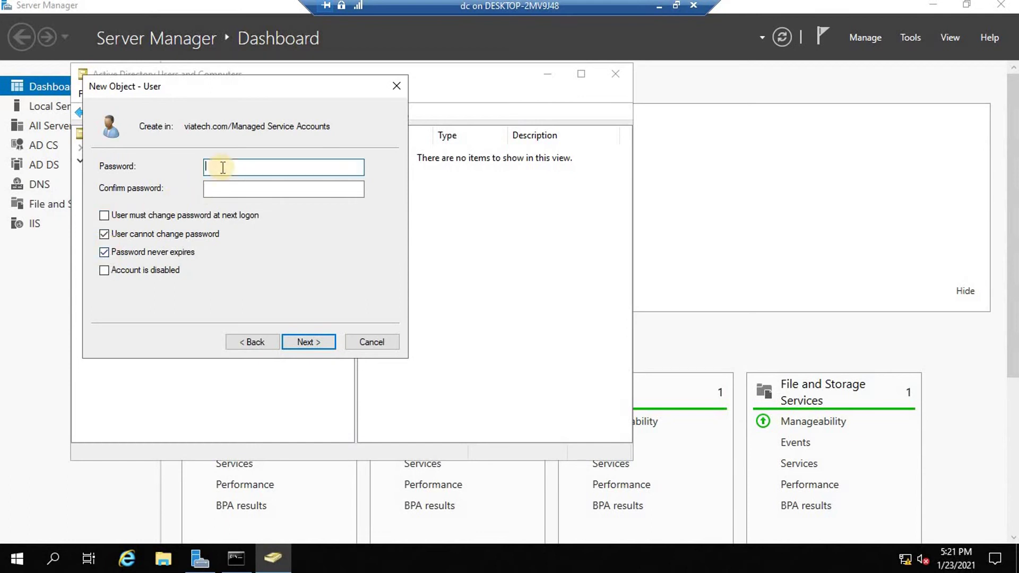
{"action": "type", "text": "********"}
{"action": "key", "text": "Tab"}
{"action": "type", "text": "*****"}
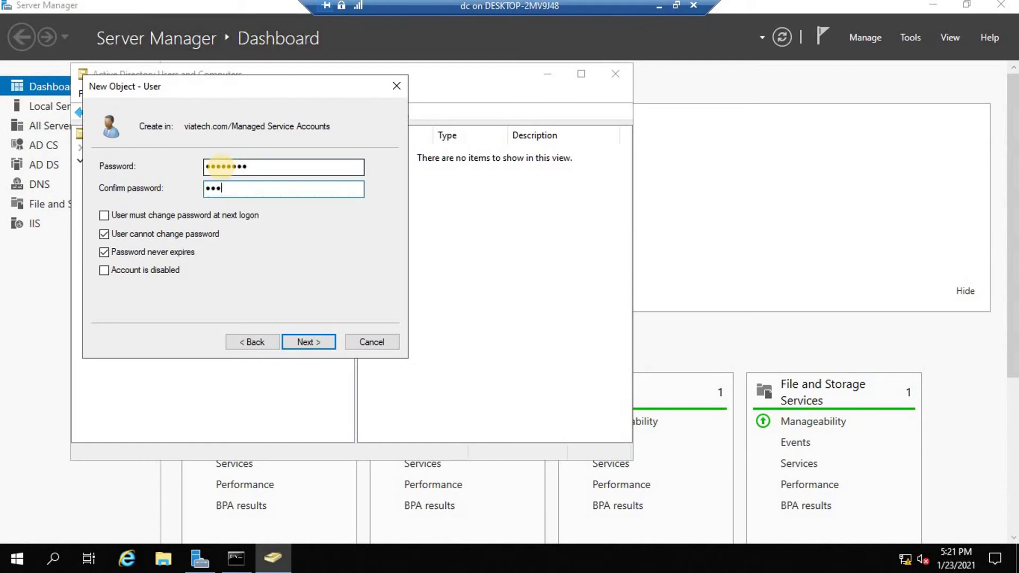
{"action": "type", "text": "***"}
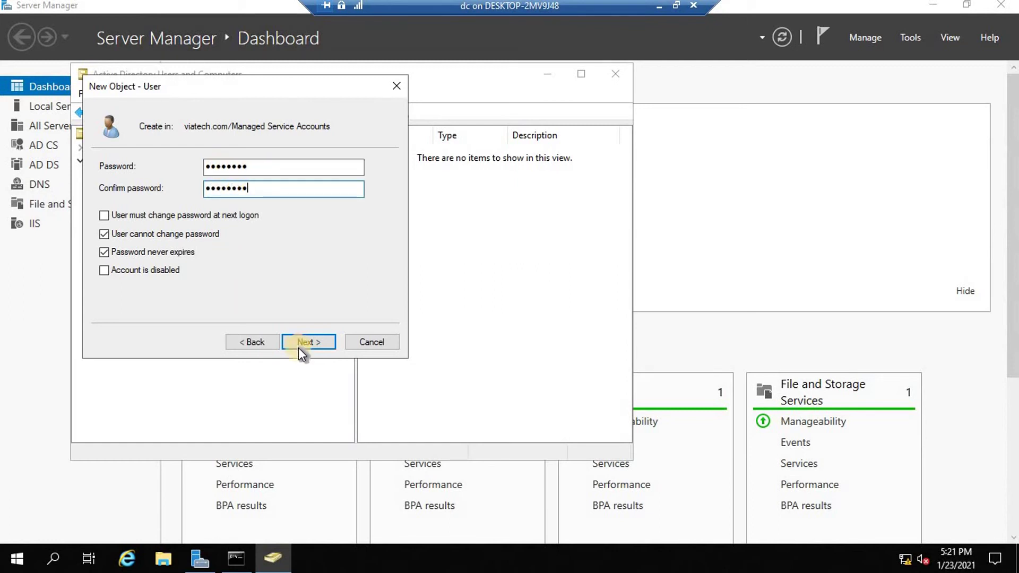
{"action": "left_click", "coordinate": [300, 346]}
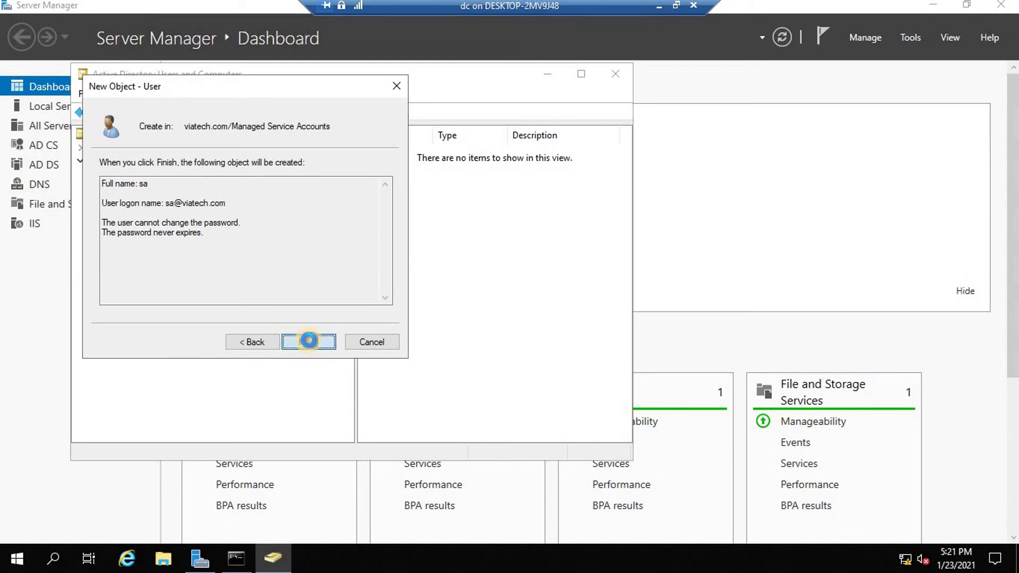
{"action": "left_click", "coordinate": [325, 337]}
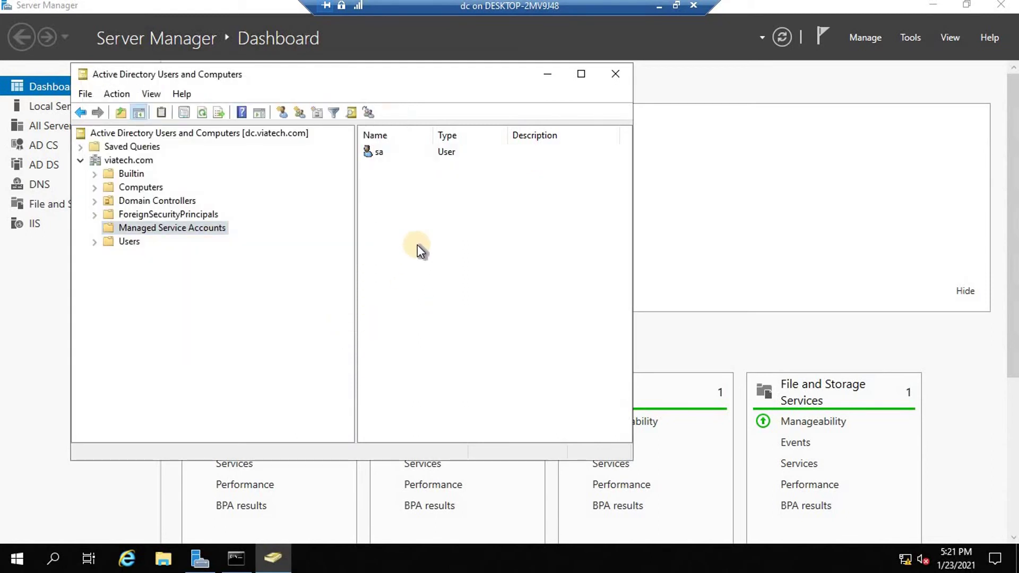
{"action": "left_click", "coordinate": [417, 218]}
{"action": "left_click", "coordinate": [547, 75]}
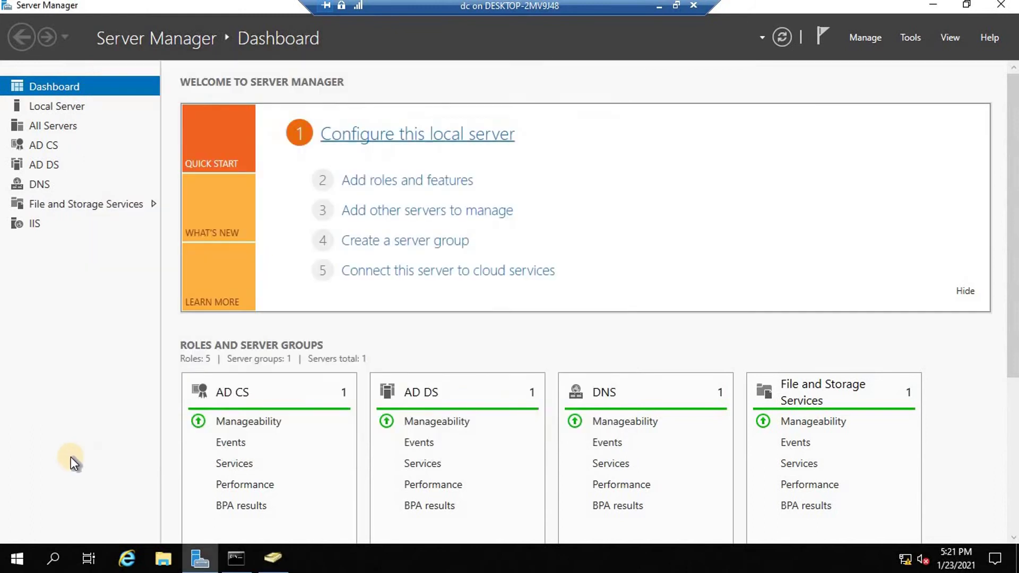
Step: Run Windows PowerShell as administrator and reposition its window
{"action": "left_click", "coordinate": [17, 563]}
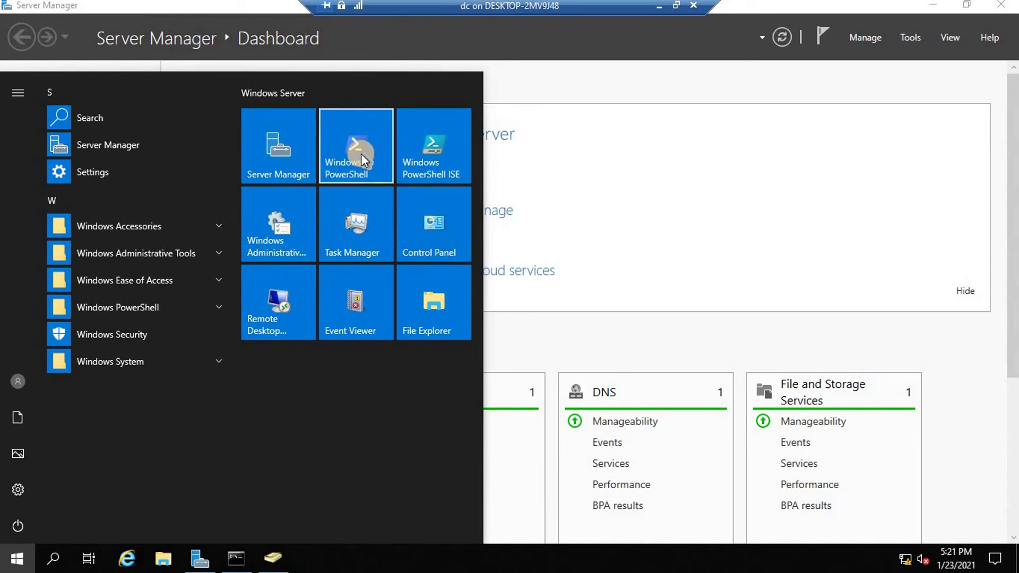
{"action": "right_click", "coordinate": [361, 154]}
{"action": "mouse_move", "coordinate": [445, 230]}
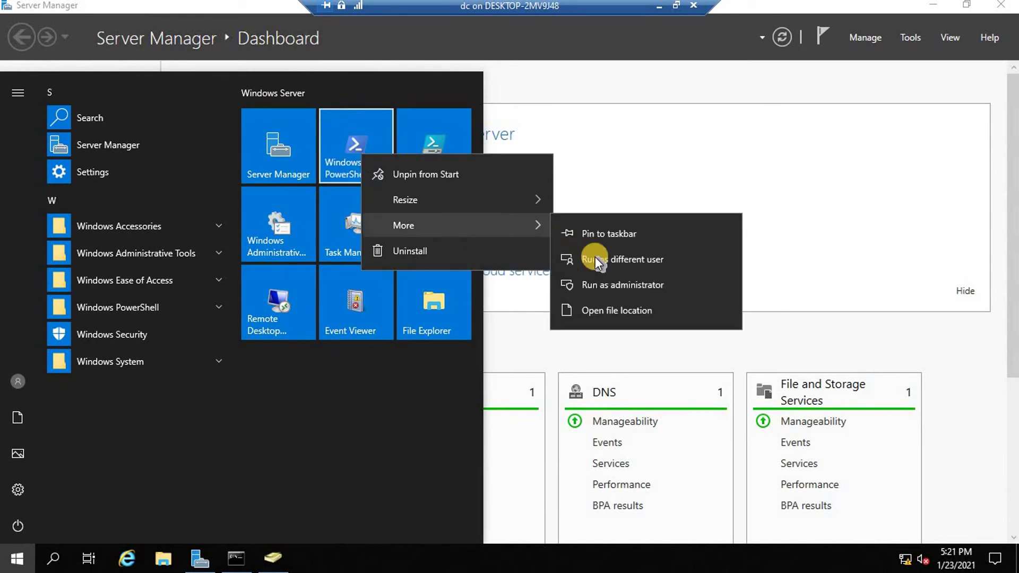
{"action": "left_click", "coordinate": [634, 283]}
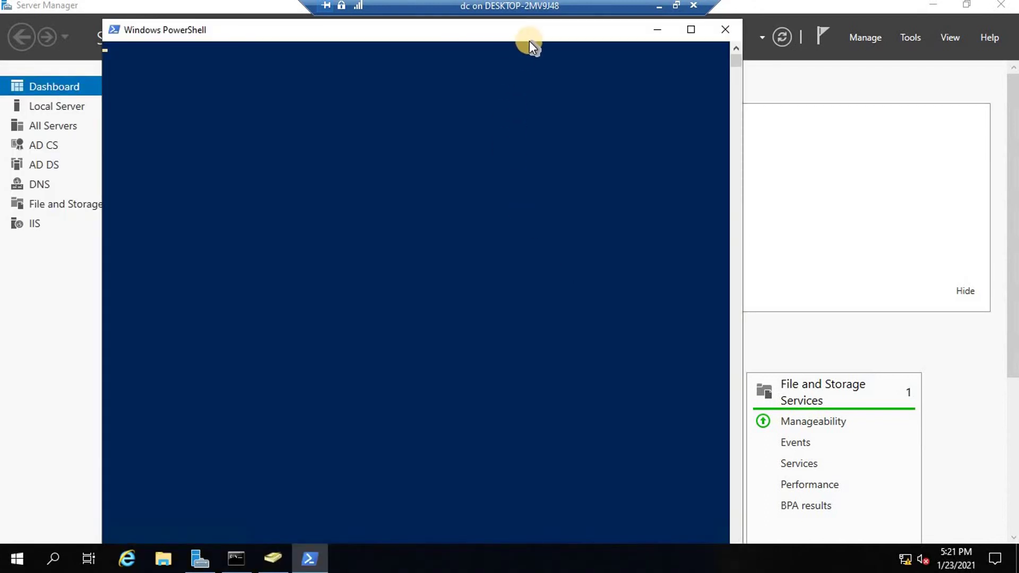
{"action": "left_click_drag", "start_coordinate": [529, 35], "coordinate": [499, 50]}
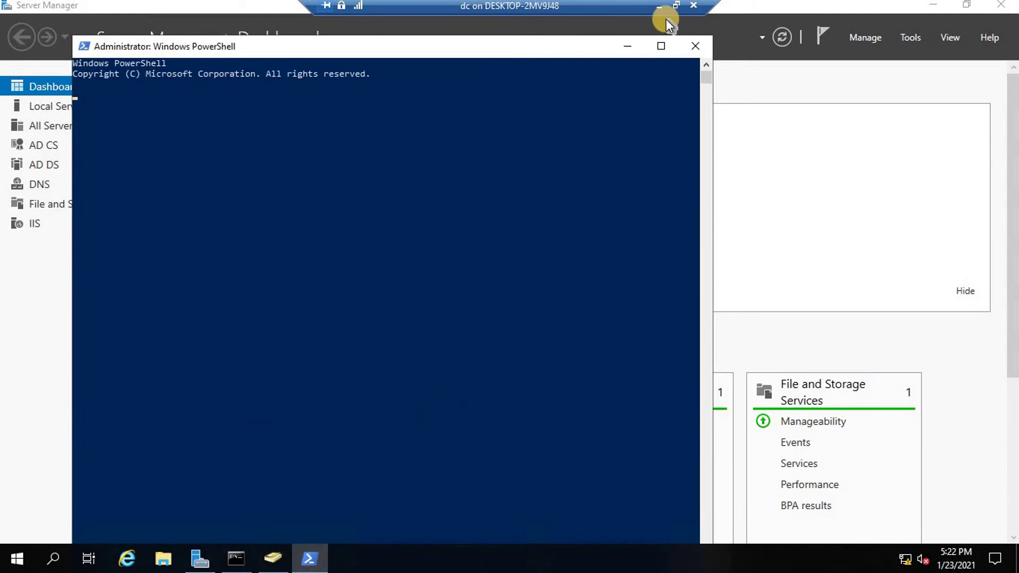
Step: Copy the command Add-KdsRootKey -EffectiveTime ((get-date).addHours(-10)) from the Notepad notes into the PowerShell prompt on the dc server
{"action": "left_click", "coordinate": [656, 6]}
{"action": "left_click", "coordinate": [820, 560]}
{"action": "left_click_drag", "start_coordinate": [457, 220], "coordinate": [98, 212]}
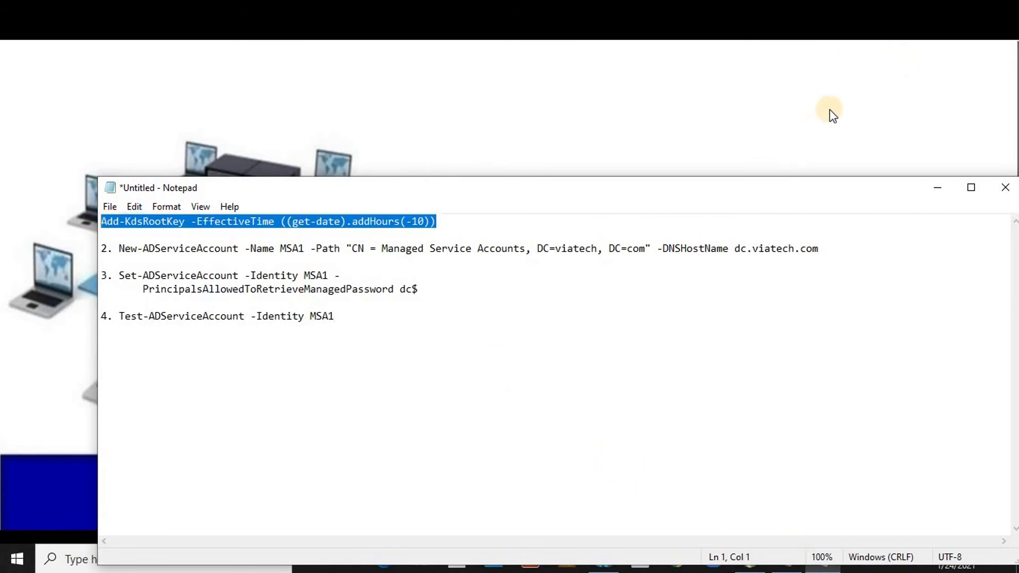
{"action": "left_click", "coordinate": [945, 190]}
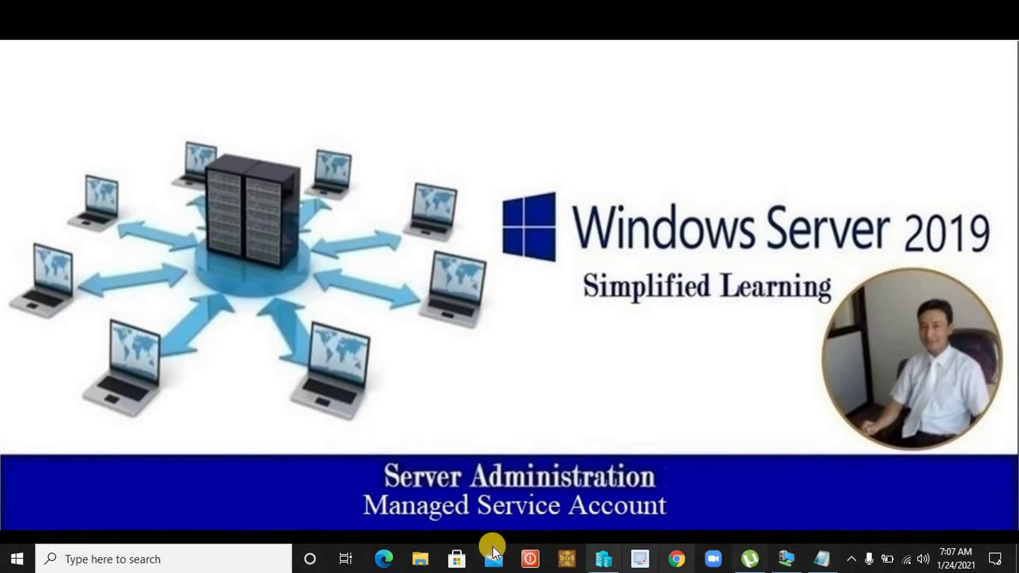
{"action": "left_click", "coordinate": [786, 558]}
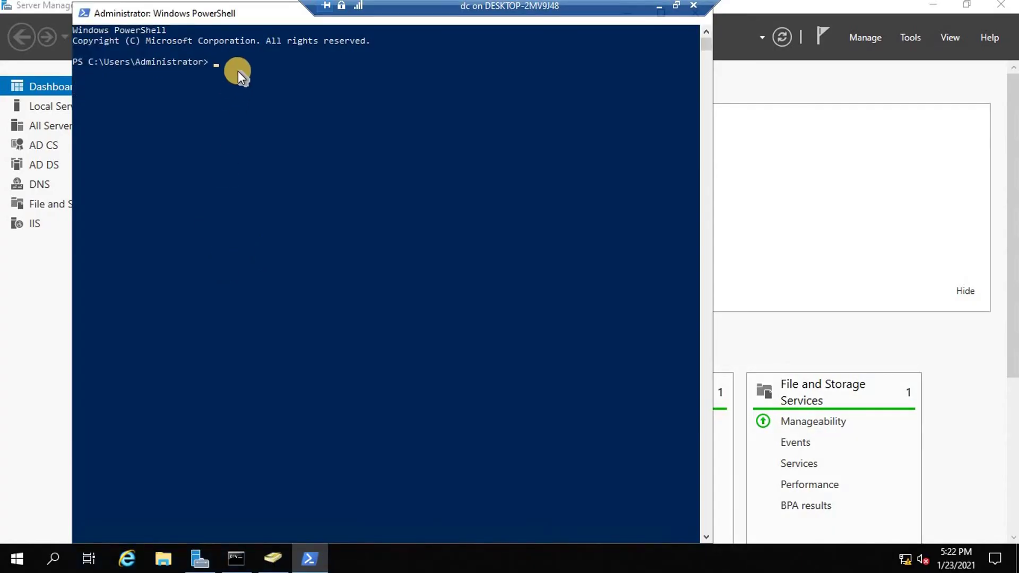
{"action": "left_click", "coordinate": [220, 60]}
{"action": "right_click", "coordinate": [282, 71]}
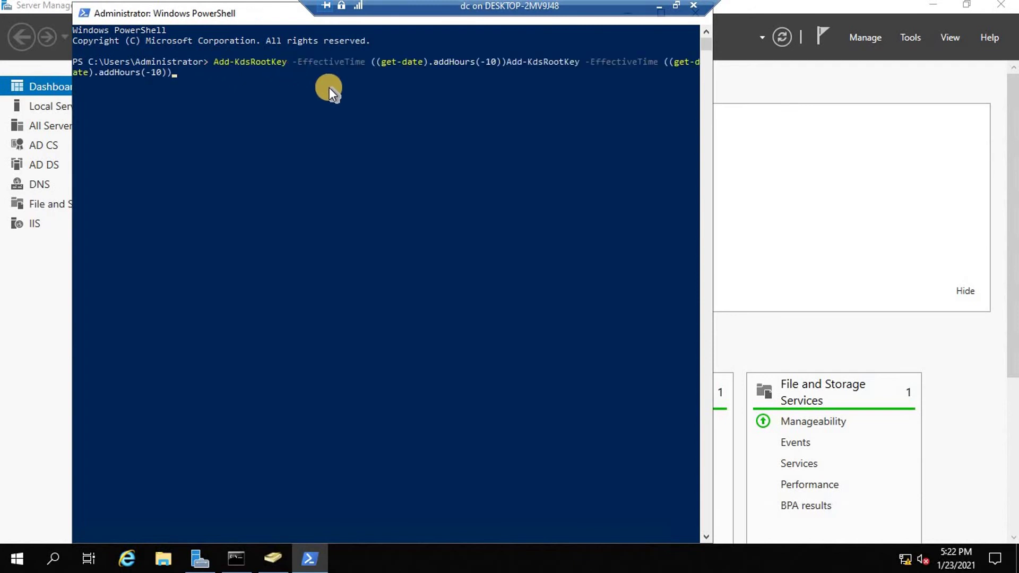
Step: Remove the duplicated text from the command line and run the single Add-KdsRootKey command
{"action": "key", "text": "BackSpace"}
{"action": "key", "text": "BackSpace"}
{"action": "key", "text": "BackSpace"}
{"action": "key", "text": "BackSpace"}
{"action": "key", "text": "BackSpace"}
{"action": "key", "text": "BackSpace"}
{"action": "key", "text": "BackSpace"}
{"action": "key", "text": "BackSpace"}
{"action": "key", "text": "BackSpace"}
{"action": "key", "text": "BackSpace"}
{"action": "key", "text": "BackSpace"}
{"action": "key", "text": "BackSpace"}
{"action": "key", "text": "BackSpace"}
{"action": "key", "text": "BackSpace"}
{"action": "key", "text": "BackSpace"}
{"action": "key", "text": "BackSpace"}
{"action": "key", "text": "BackSpace"}
{"action": "key", "text": "BackSpace"}
{"action": "key", "text": "BackSpace"}
{"action": "key", "text": "BackSpace"}
{"action": "key", "text": "BackSpace"}
{"action": "key", "text": "BackSpace"}
{"action": "key", "text": "BackSpace"}
{"action": "key", "text": "BackSpace"}
{"action": "key", "text": "BackSpace"}
{"action": "key", "text": "BackSpace"}
{"action": "key", "text": "BackSpace"}
{"action": "key", "text": "BackSpace"}
{"action": "key", "text": "BackSpace"}
{"action": "key", "text": "BackSpace"}
{"action": "key", "text": "BackSpace"}
{"action": "key", "text": "BackSpace"}
{"action": "key", "text": "BackSpace"}
{"action": "key", "text": "BackSpace"}
{"action": "key", "text": "BackSpace"}
{"action": "key", "text": "BackSpace"}
{"action": "key", "text": "BackSpace"}
{"action": "key", "text": "BackSpace"}
{"action": "key", "text": "BackSpace"}
{"action": "key", "text": "BackSpace"}
{"action": "key", "text": "BackSpace"}
{"action": "key", "text": "BackSpace"}
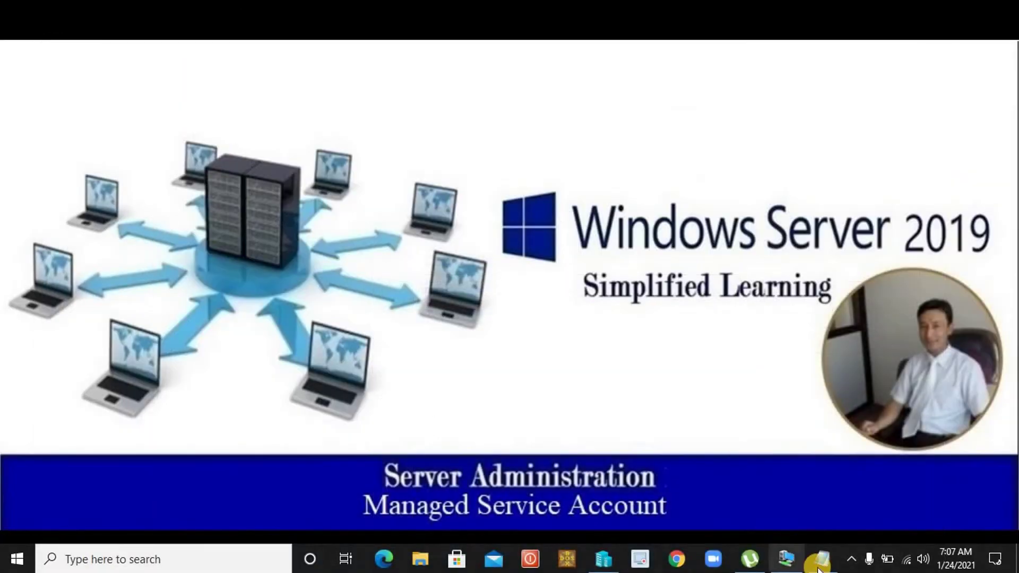
Step: Copy the New-ADServiceAccount command for MSA1 with DNS host name dc.viatech.com from Notepad into the PowerShell prompt and widen the PowerShell window
{"action": "left_click", "coordinate": [822, 560]}
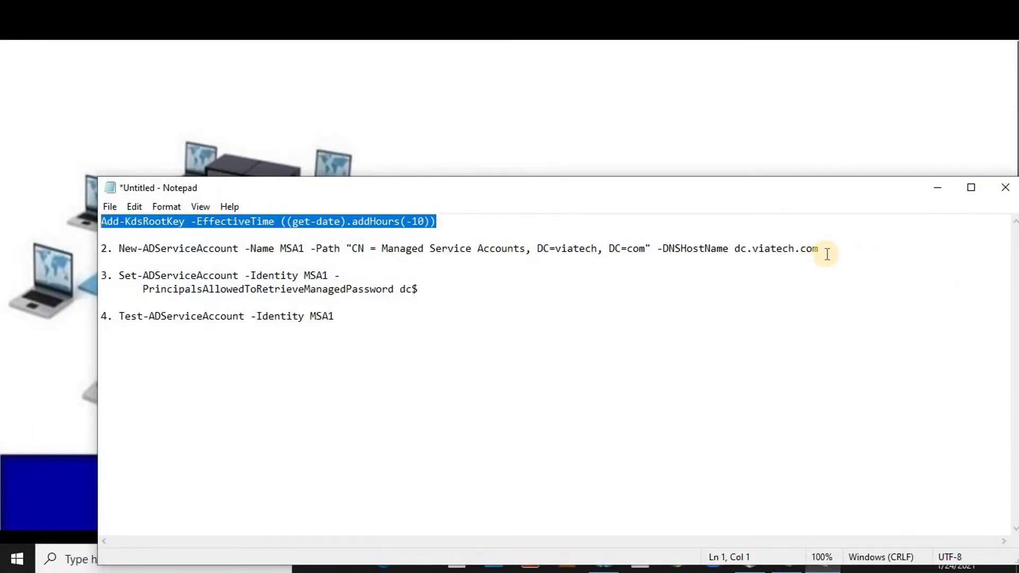
{"action": "left_click_drag", "start_coordinate": [741, 265], "coordinate": [119, 254]}
{"action": "key", "text": "super+c"}
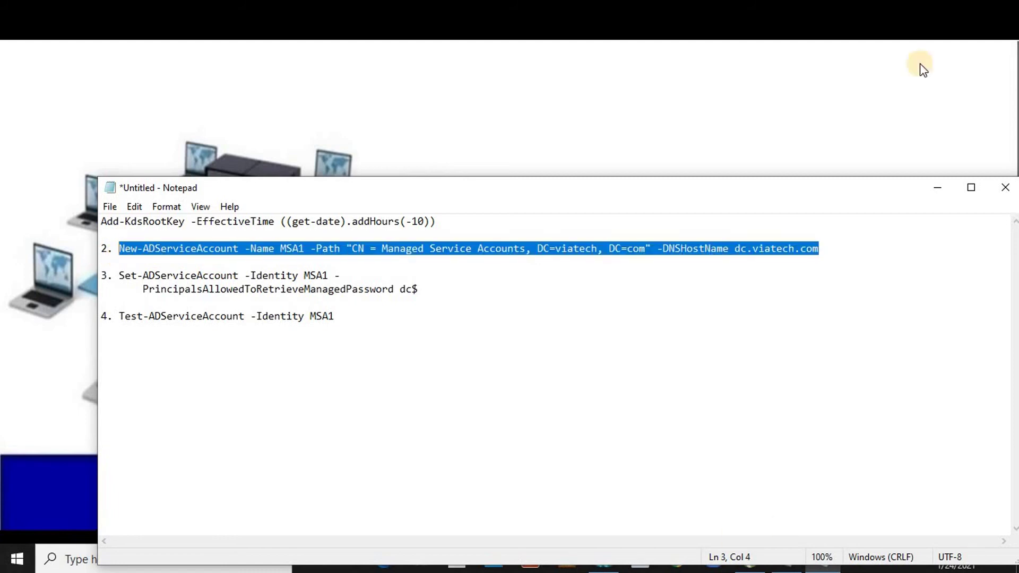
{"action": "left_click", "coordinate": [941, 190]}
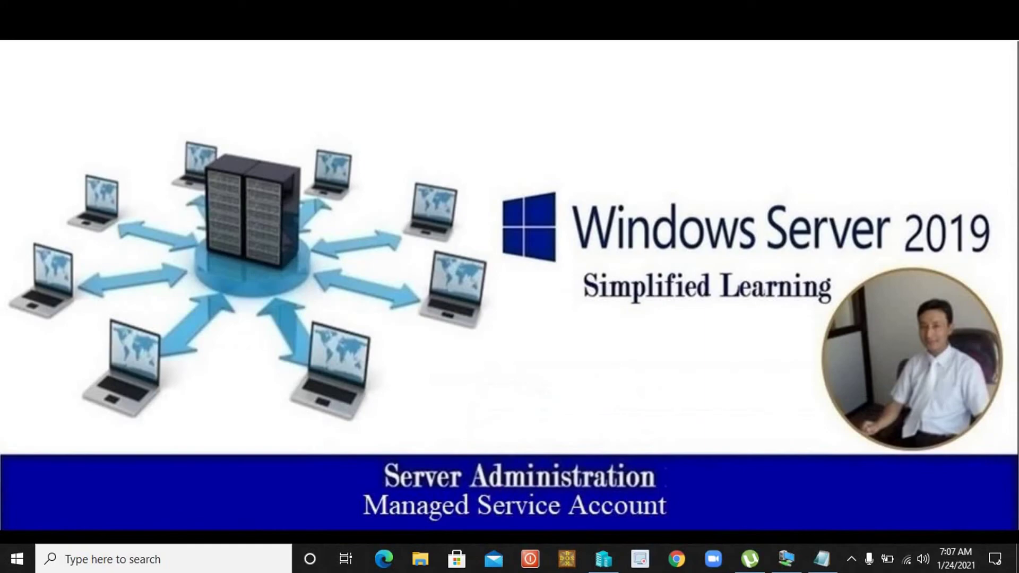
{"action": "left_click", "coordinate": [786, 557]}
{"action": "left_click", "coordinate": [216, 134]}
{"action": "right_click", "coordinate": [216, 135]}
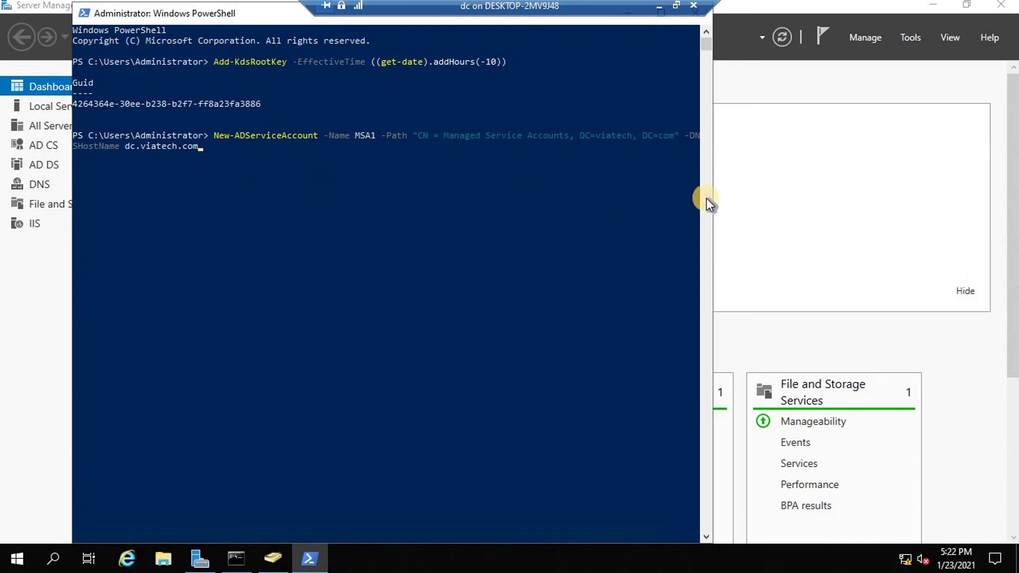
{"action": "left_click_drag", "start_coordinate": [712, 199], "coordinate": [975, 209]}
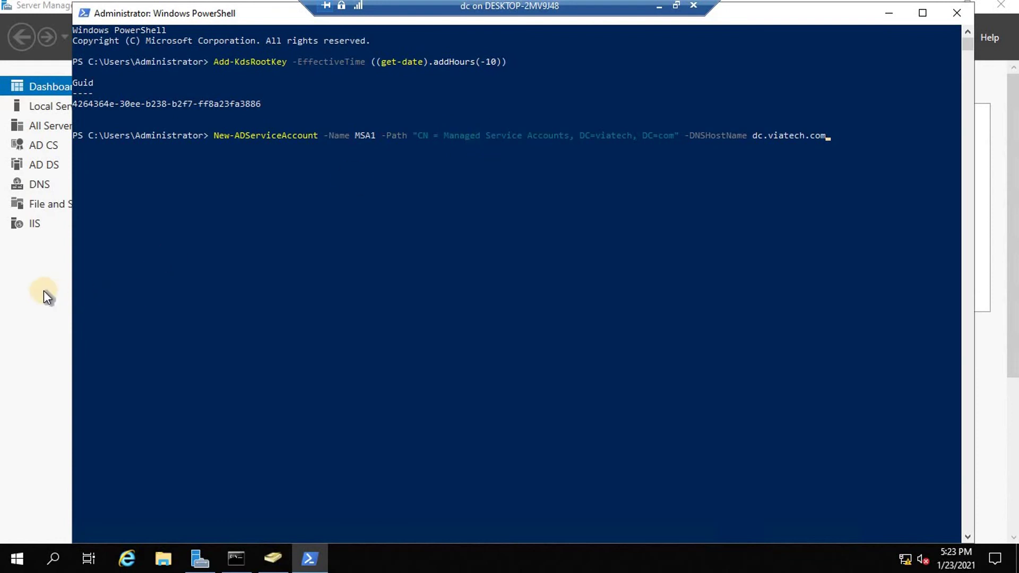
Step: Check the Managed Service Accounts container name in Active Directory Users and Computers, return to PowerShell and run the New-ADServiceAccount command
{"action": "left_click", "coordinate": [309, 558]}
{"action": "left_click", "coordinate": [273, 558]}
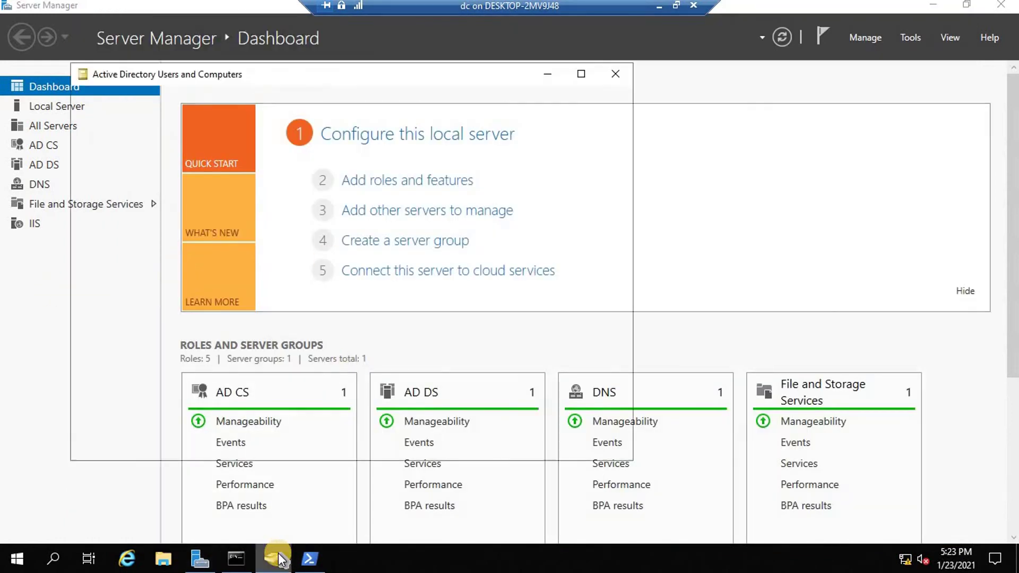
{"action": "left_click", "coordinate": [157, 228]}
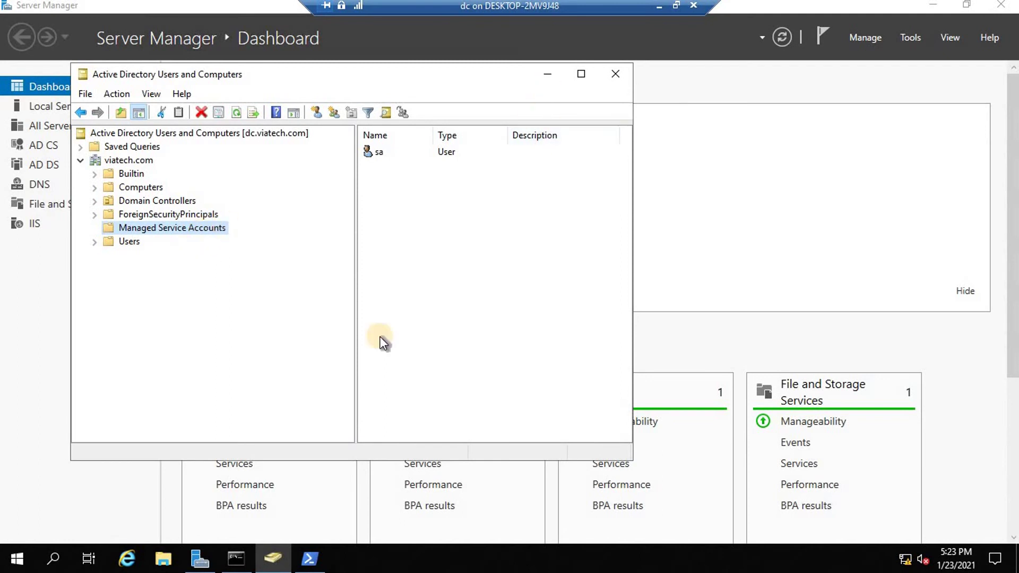
{"action": "left_click", "coordinate": [311, 558]}
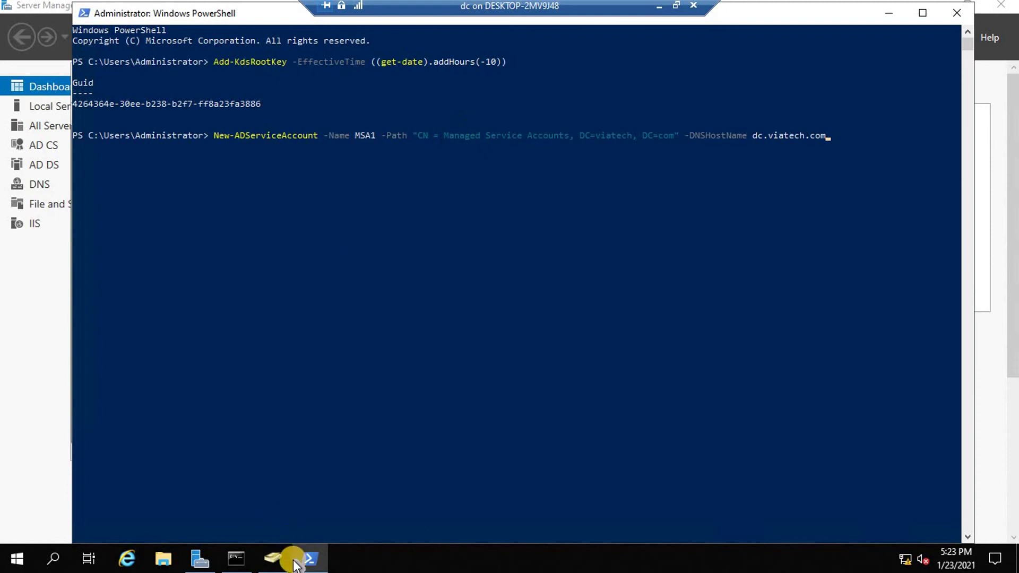
{"action": "left_click", "coordinate": [274, 557]}
{"action": "left_click", "coordinate": [208, 231]}
{"action": "key", "text": "Escape"}
{"action": "left_click", "coordinate": [227, 234]}
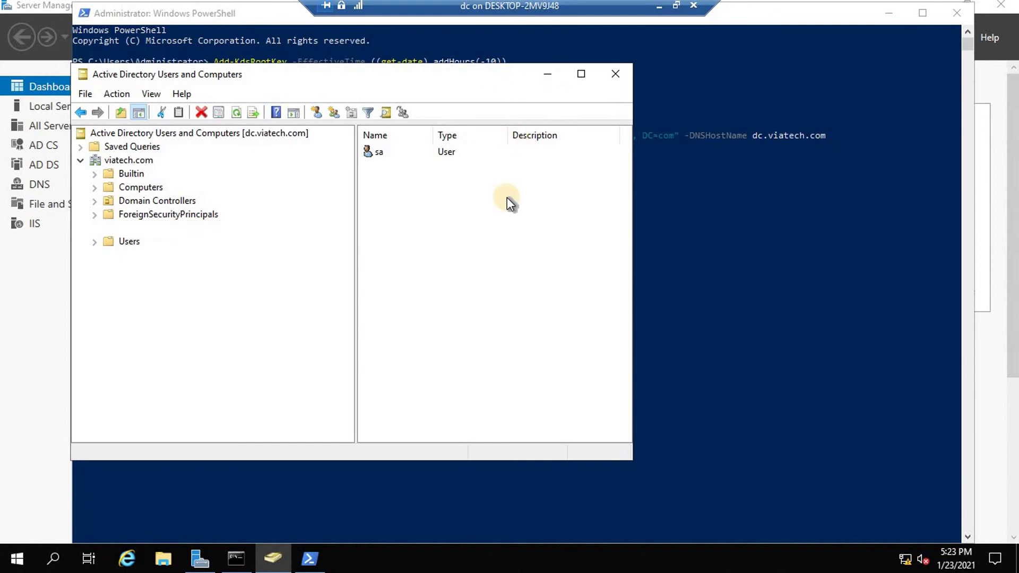
{"action": "left_click", "coordinate": [549, 73]}
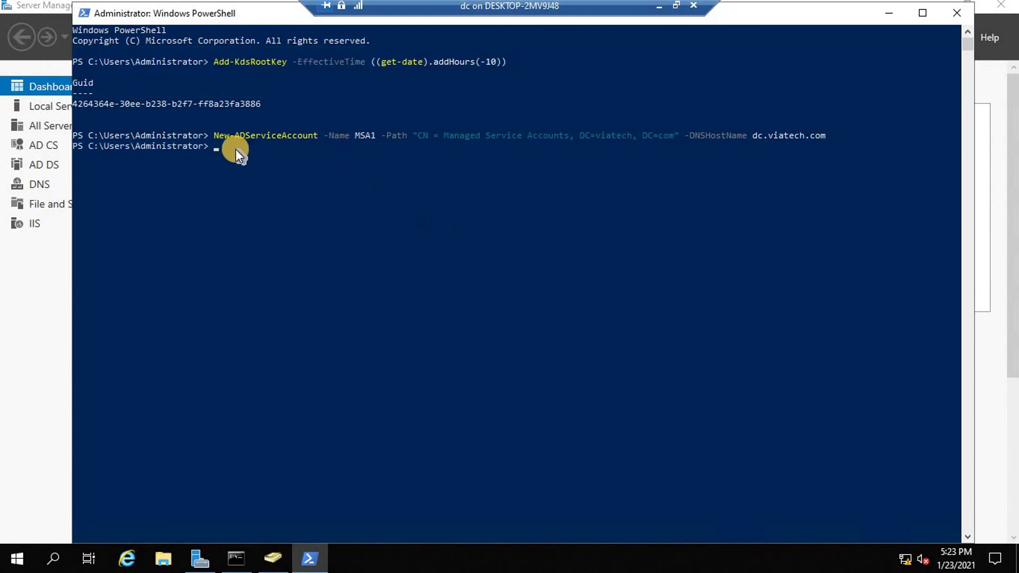
Step: Try to authorize dc$ on MSA1 by copying the two-line Set-ADServiceAccount command from Notepad into PowerShell
{"action": "left_click", "coordinate": [888, 13]}
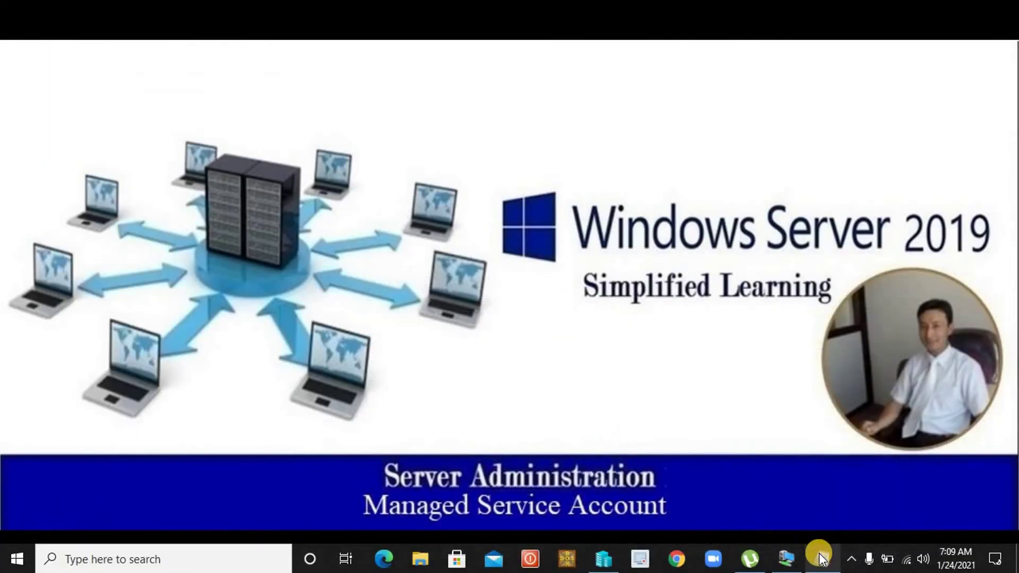
{"action": "left_click", "coordinate": [821, 557]}
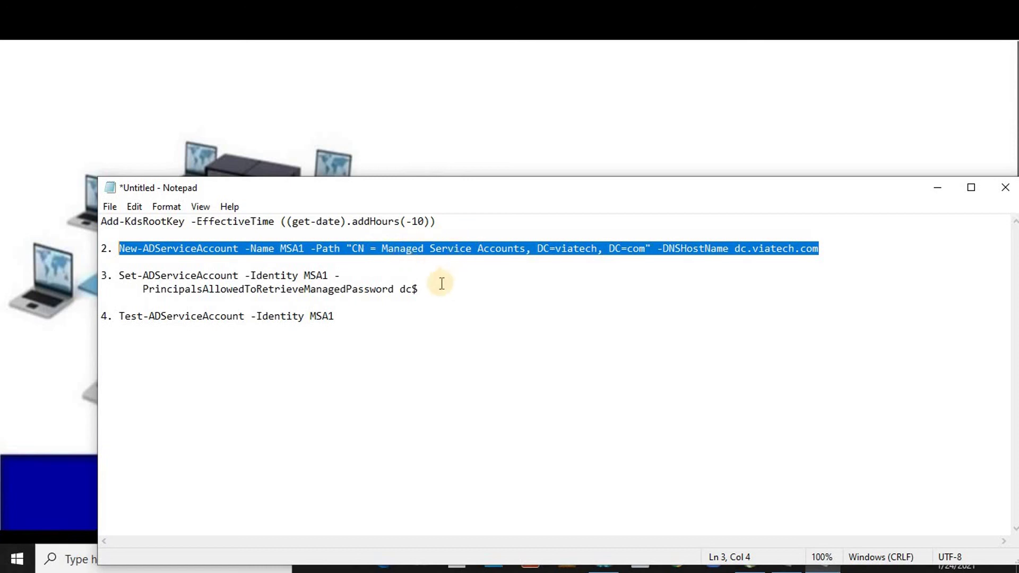
{"action": "left_click_drag", "start_coordinate": [419, 289], "coordinate": [112, 275]}
{"action": "key", "text": "super+c"}
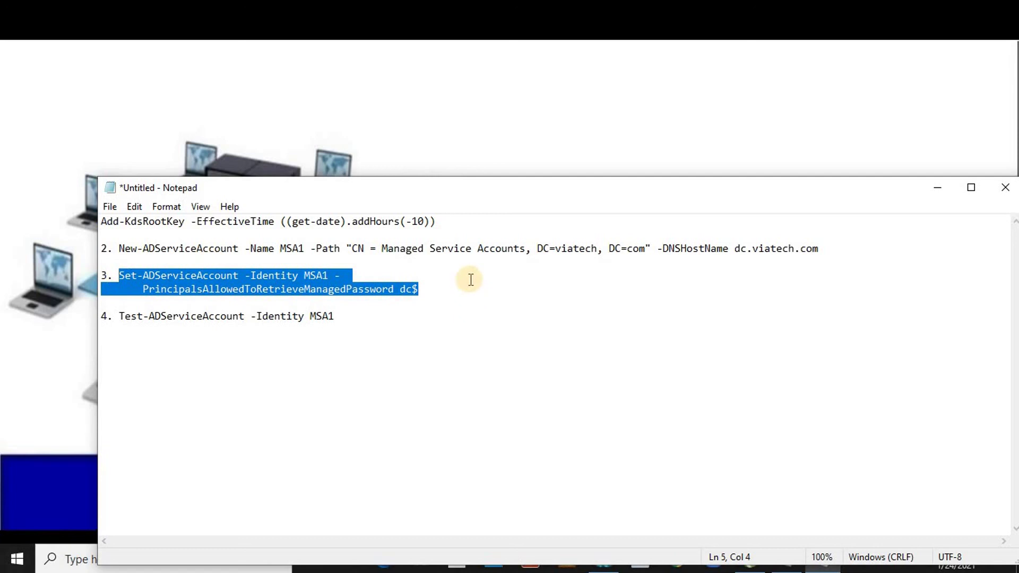
{"action": "left_click", "coordinate": [936, 186]}
{"action": "left_click", "coordinate": [783, 556]}
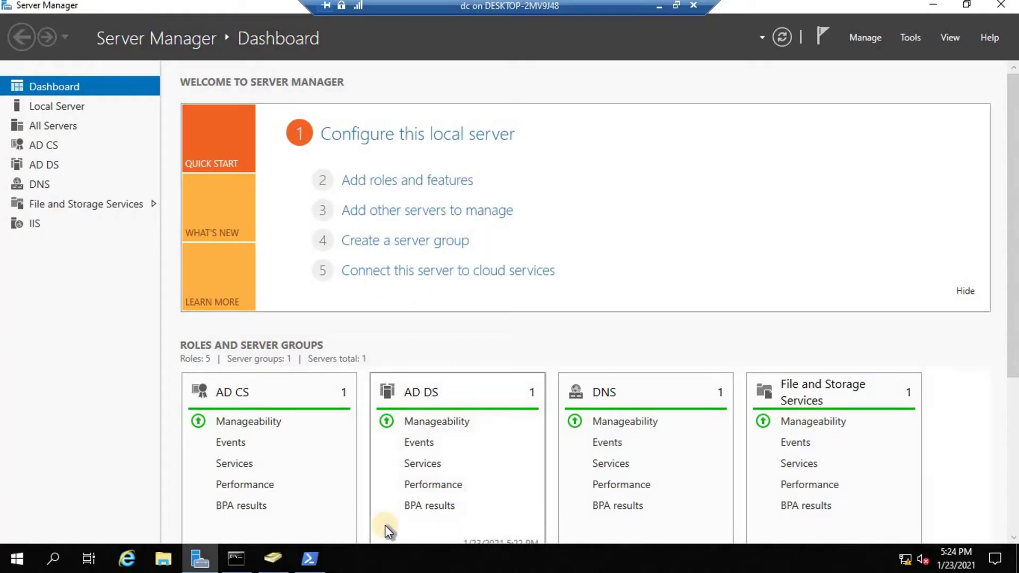
{"action": "left_click", "coordinate": [310, 558]}
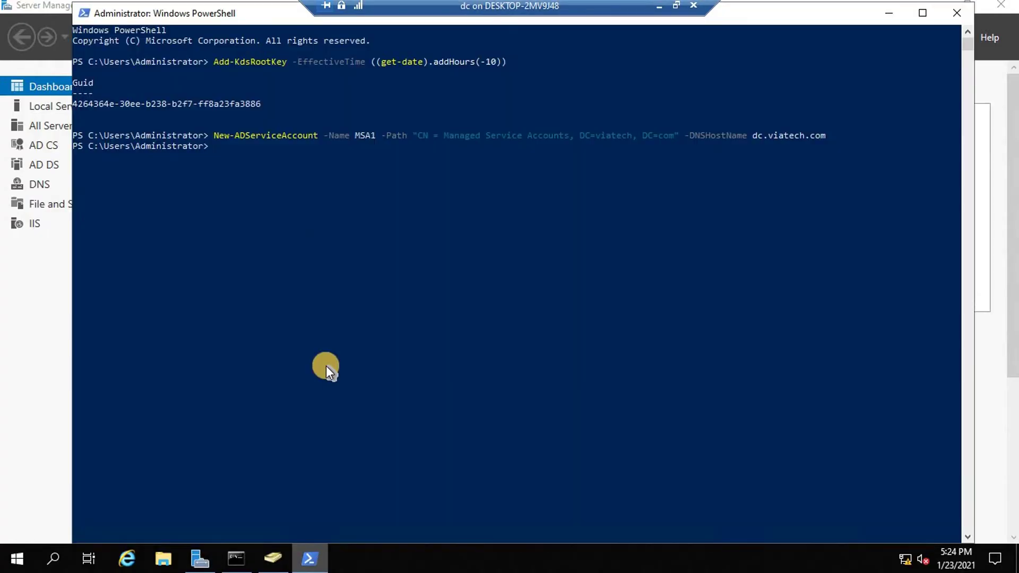
{"action": "right_click", "coordinate": [244, 146]}
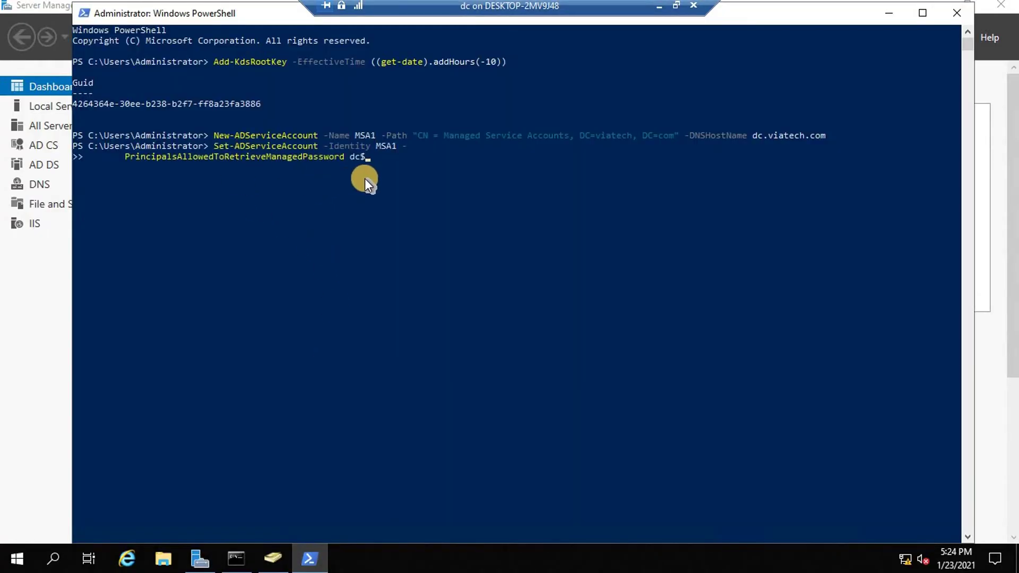
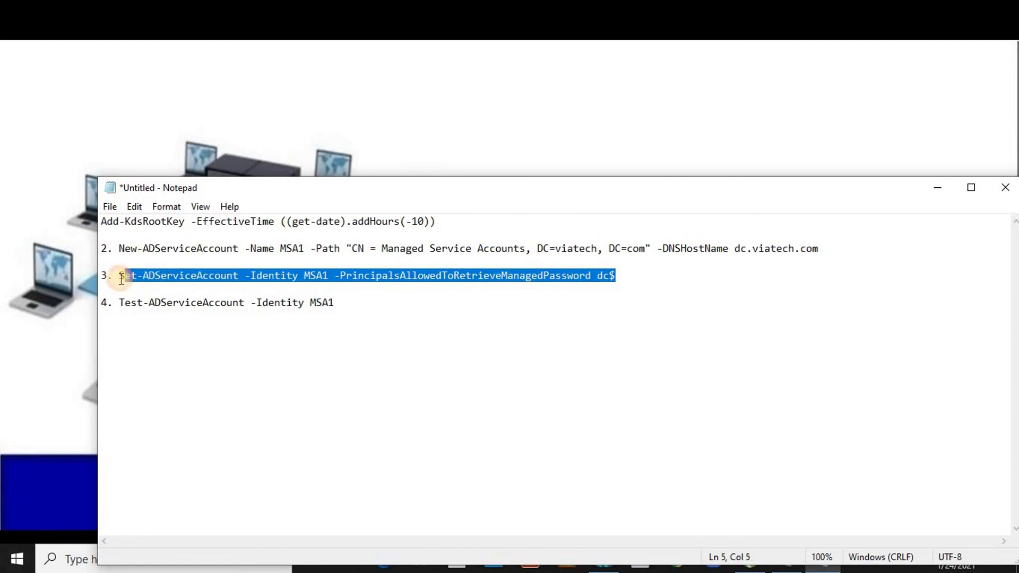
Step: Run the single-line command Set-ADServiceAccount -Identity MSA1 -PrincipalsAllowedToRetrieveManagedPassword dc$ from Notepad in PowerShell
{"action": "left_click", "coordinate": [937, 188]}
{"action": "left_click", "coordinate": [787, 559]}
{"action": "right_click", "coordinate": [290, 333]}
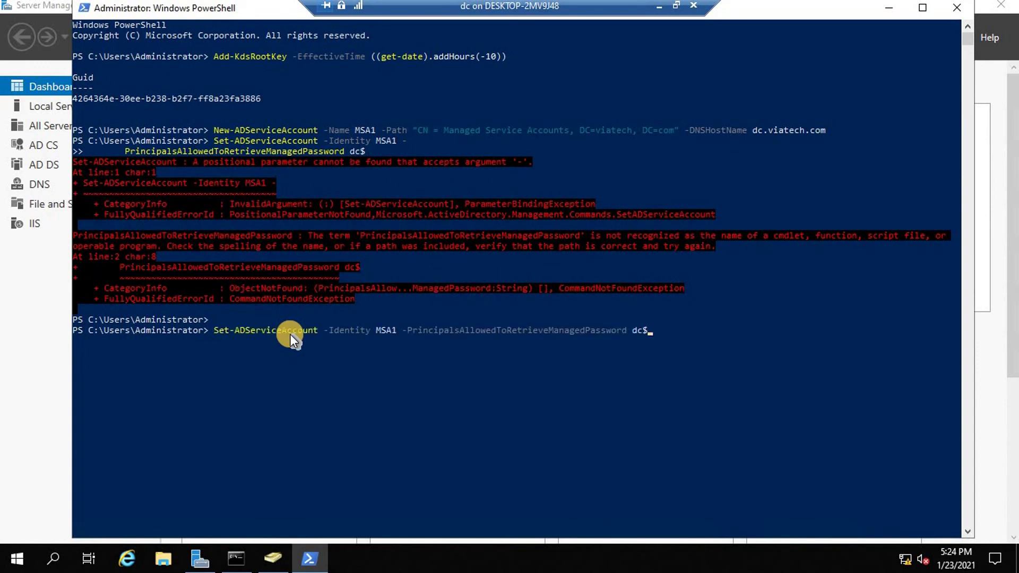
{"action": "key", "text": "Return"}
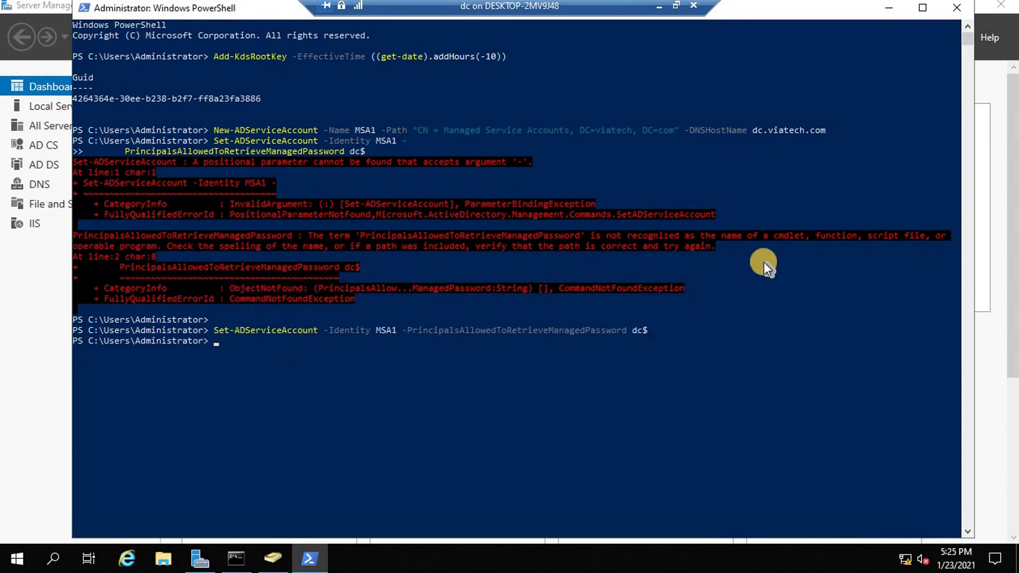
Step: Copy Test-ADServiceAccount -Identity MSA1 from Notepad and run it in PowerShell to test the service account
{"action": "left_click", "coordinate": [890, 9]}
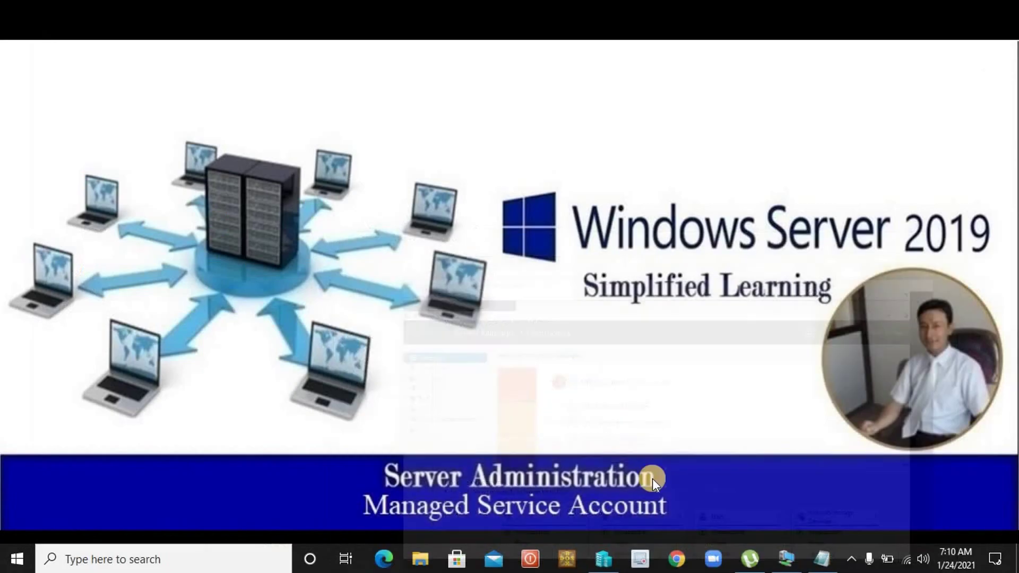
{"action": "left_click", "coordinate": [822, 559]}
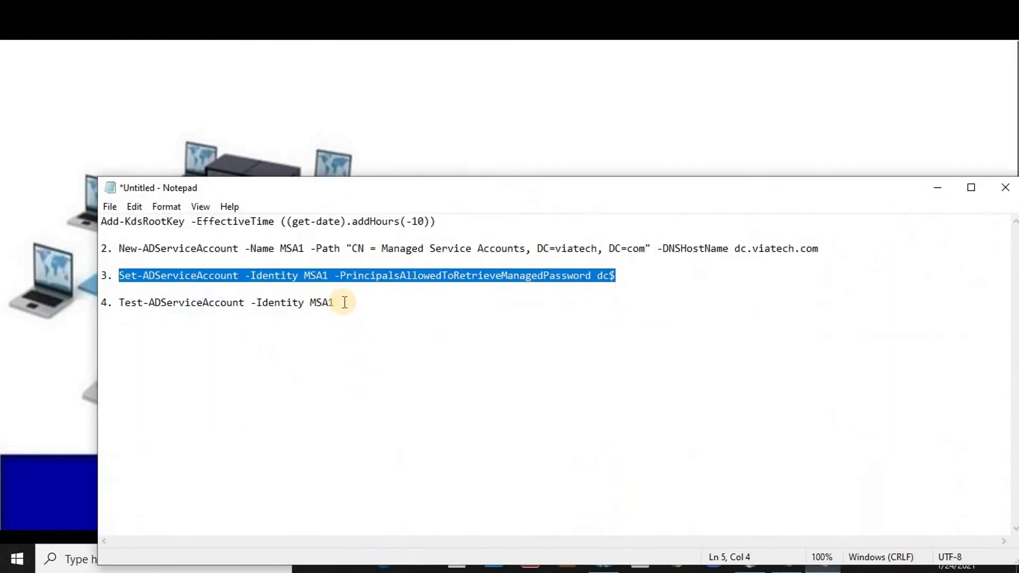
{"action": "left_click_drag", "start_coordinate": [337, 303], "coordinate": [122, 305]}
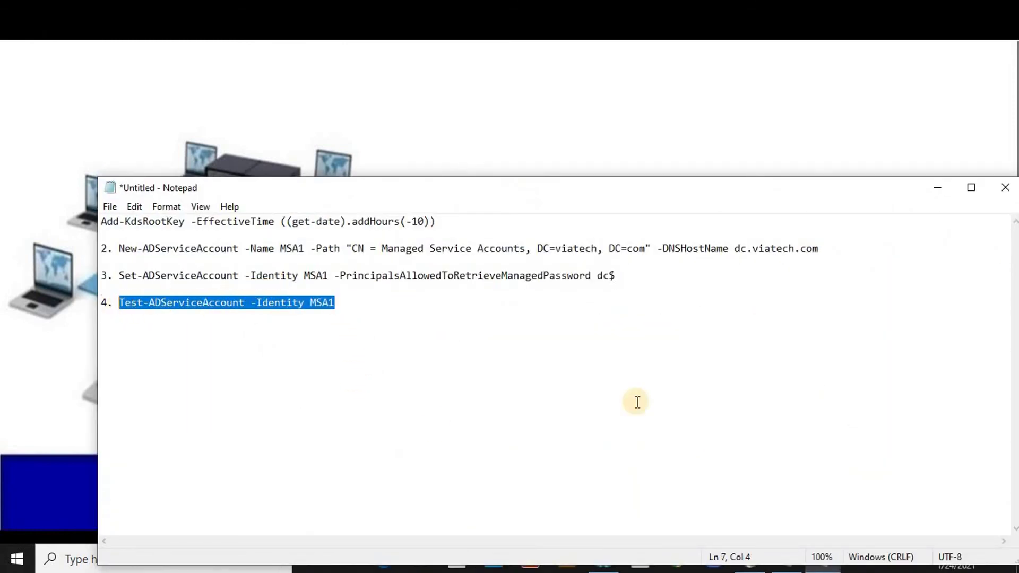
{"action": "left_click", "coordinate": [941, 187]}
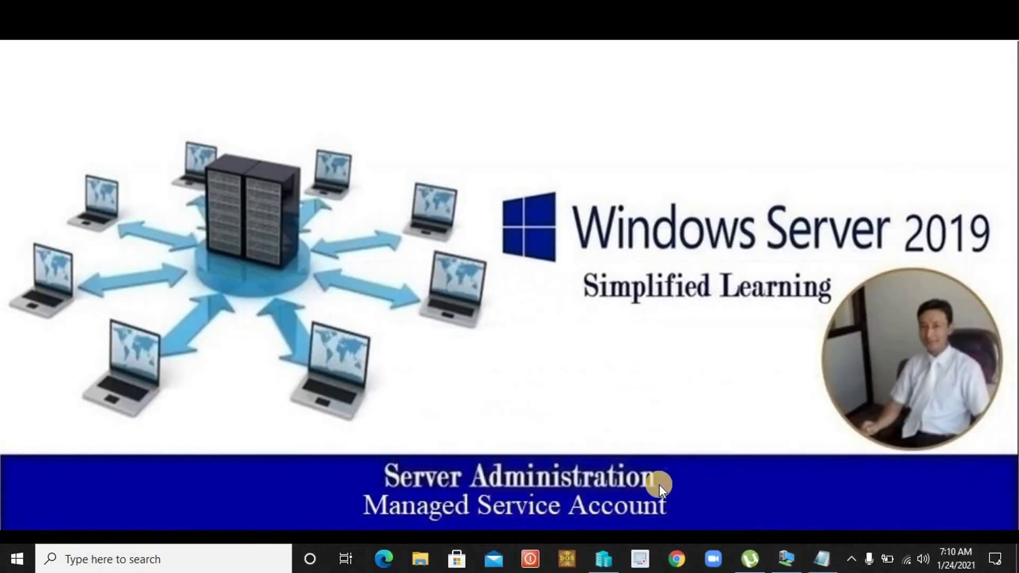
{"action": "left_click", "coordinate": [801, 545]}
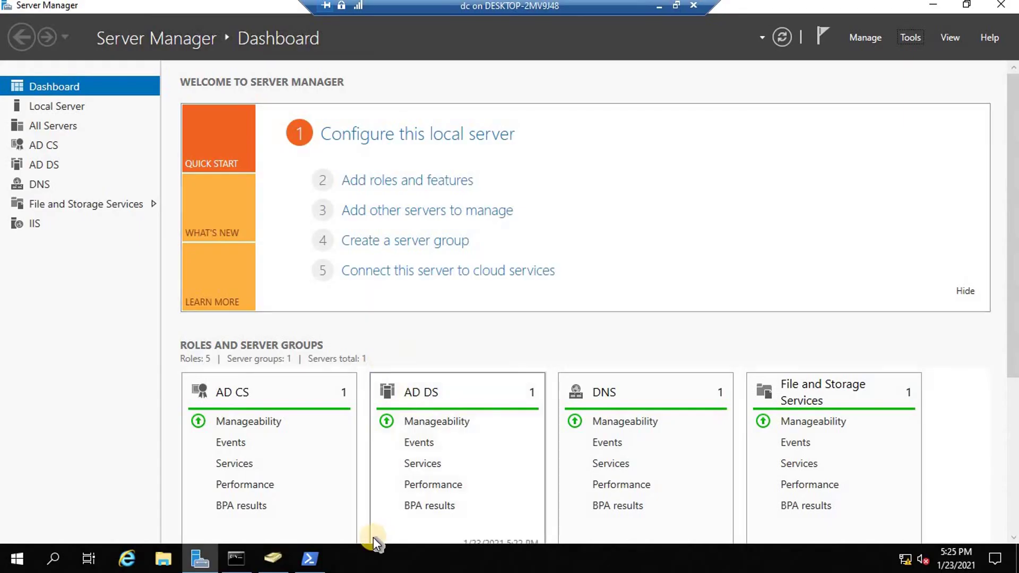
{"action": "left_click", "coordinate": [310, 559]}
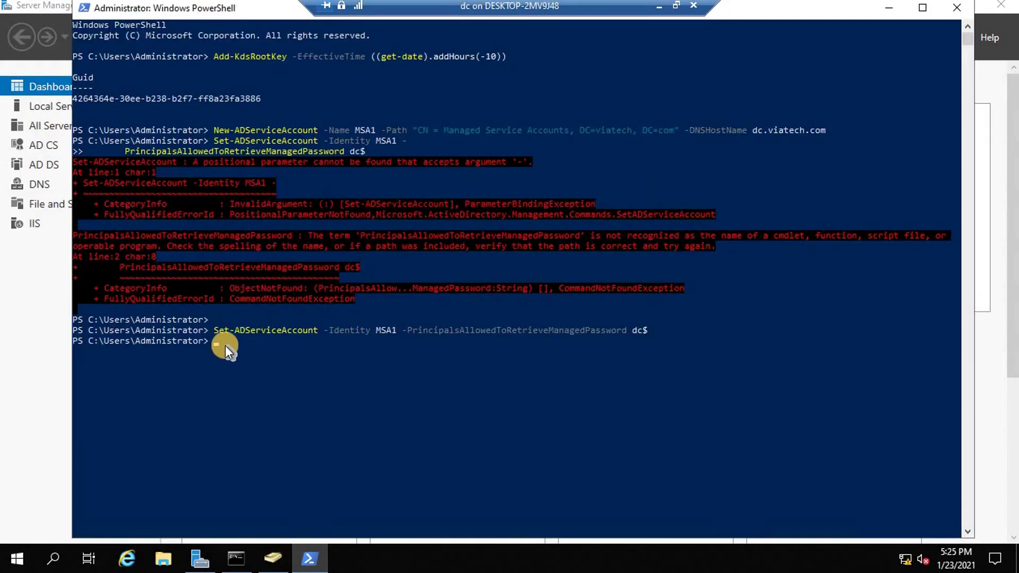
{"action": "type", "text": "Test-ADServiceAccount -Identity MSA1"}
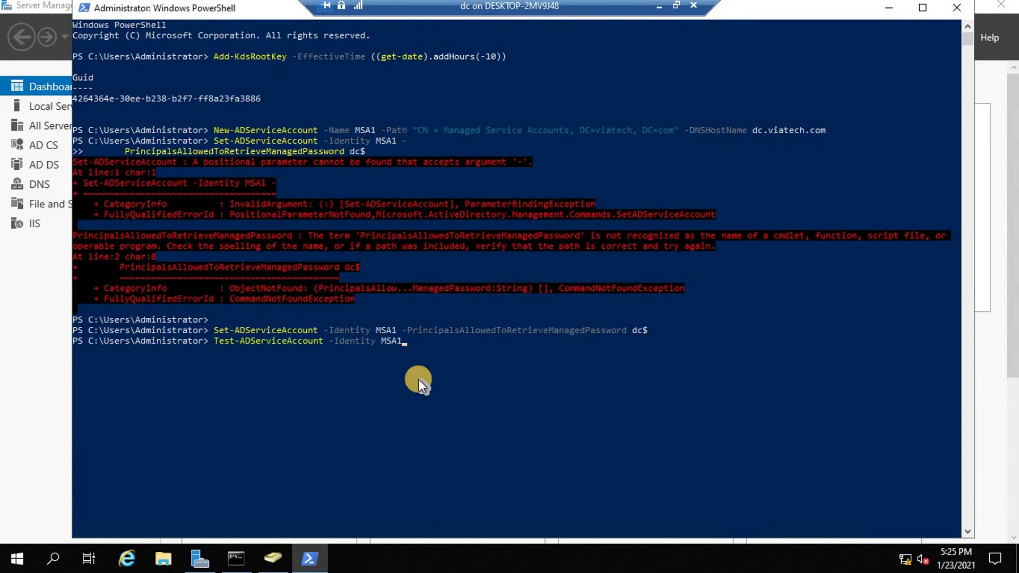
{"action": "key", "text": "Return"}
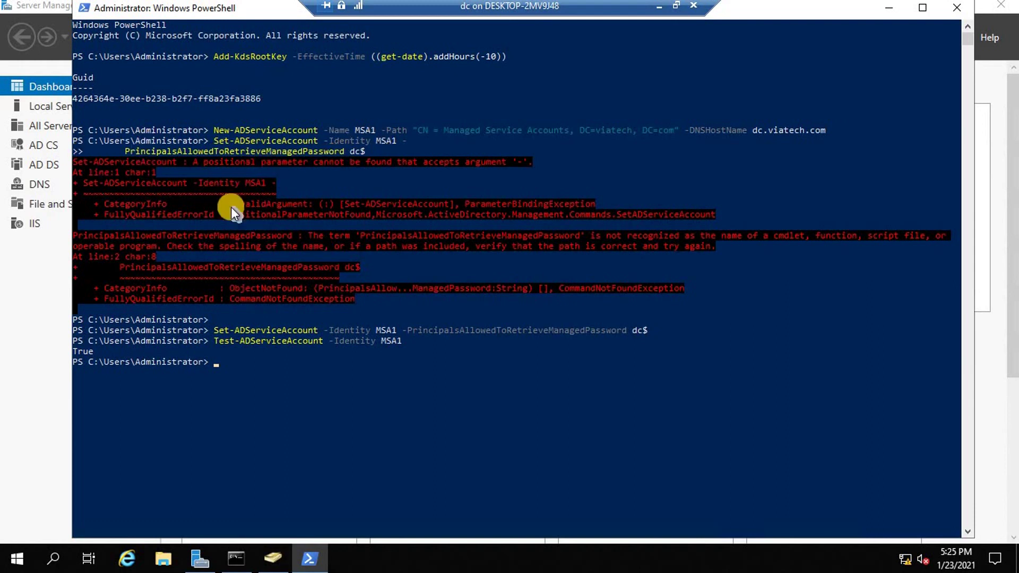
Step: Exit PowerShell and refresh the Managed Service Accounts container in Active Directory Users and Computers
{"action": "type", "text": "exit"}
{"action": "key", "text": "Return"}
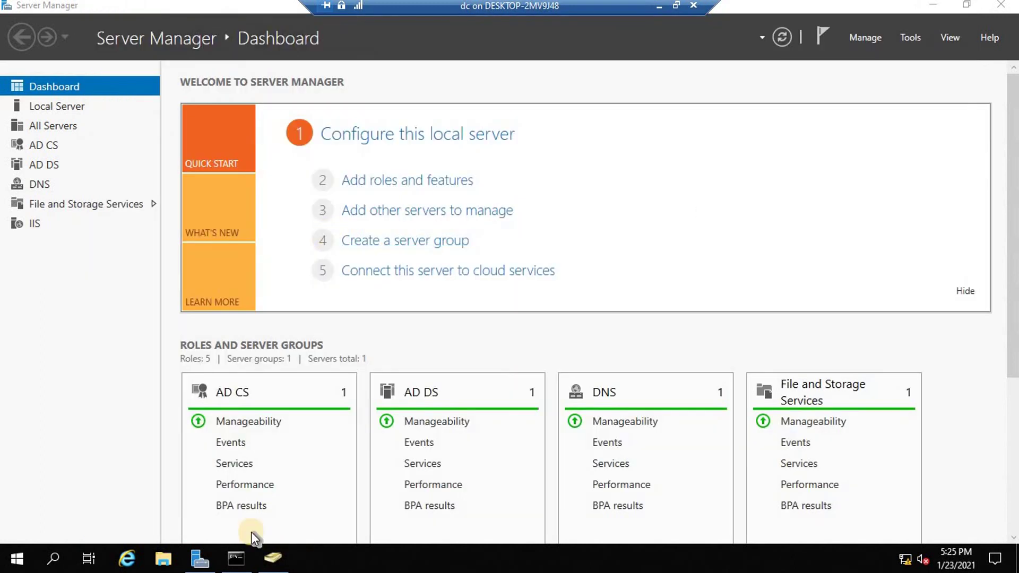
{"action": "left_click", "coordinate": [273, 557]}
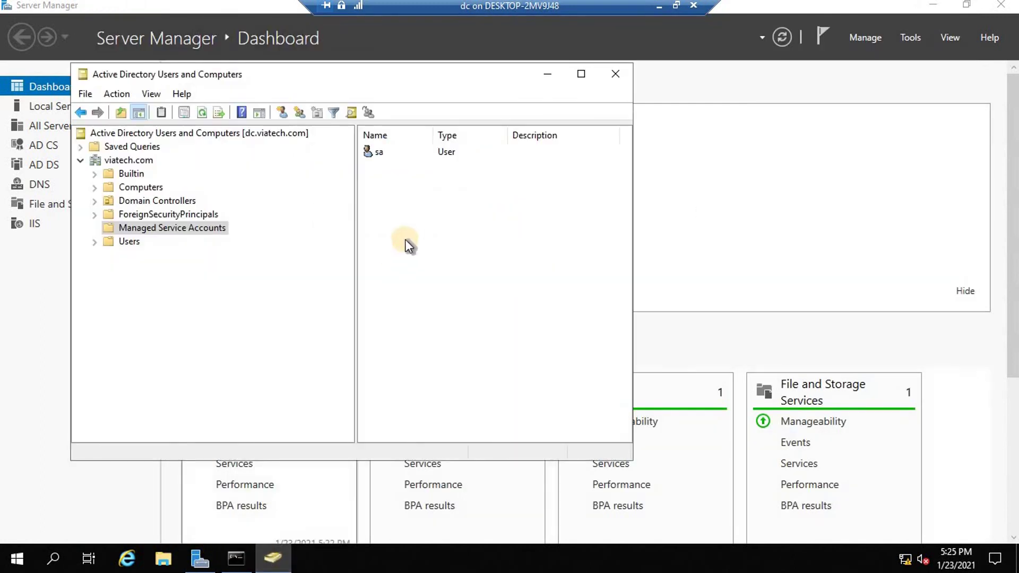
{"action": "left_click", "coordinate": [204, 112]}
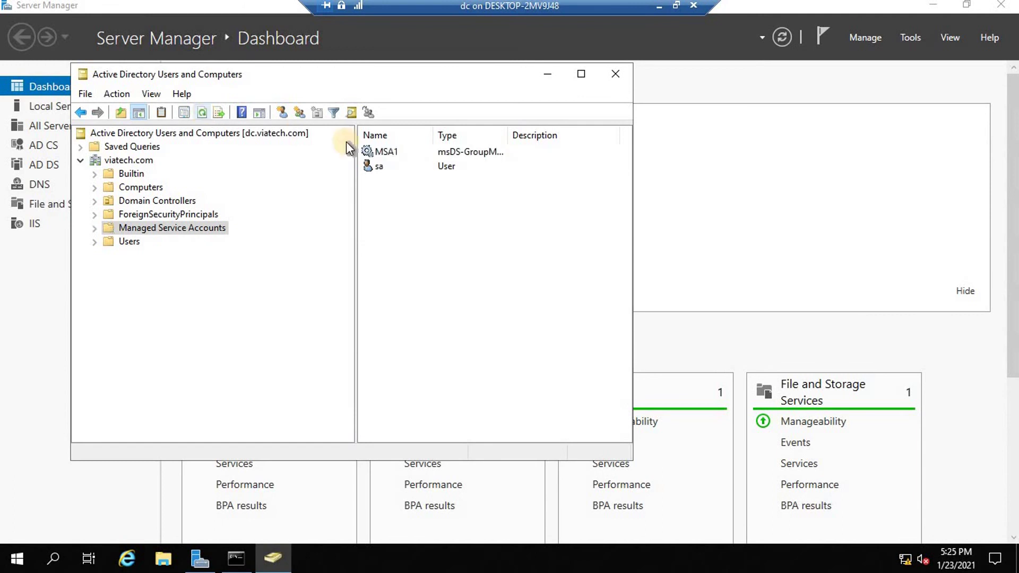
Step: Maximize the Active Directory Users and Computers window and select the MSA1 account in the Managed Service Accounts container
{"action": "left_click", "coordinate": [387, 152]}
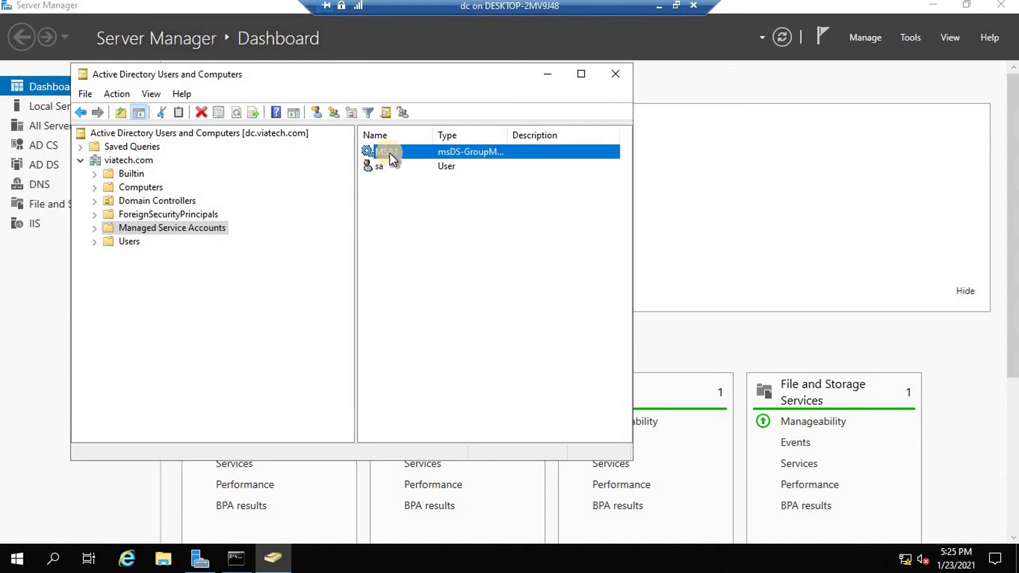
{"action": "left_click", "coordinate": [582, 74]}
{"action": "left_click", "coordinate": [435, 176]}
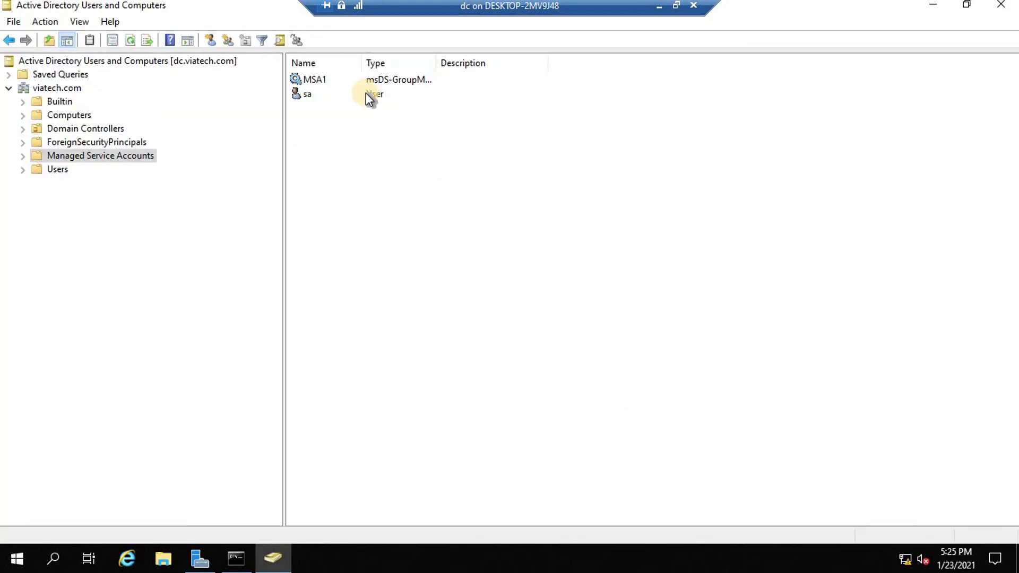
{"action": "left_click", "coordinate": [315, 77]}
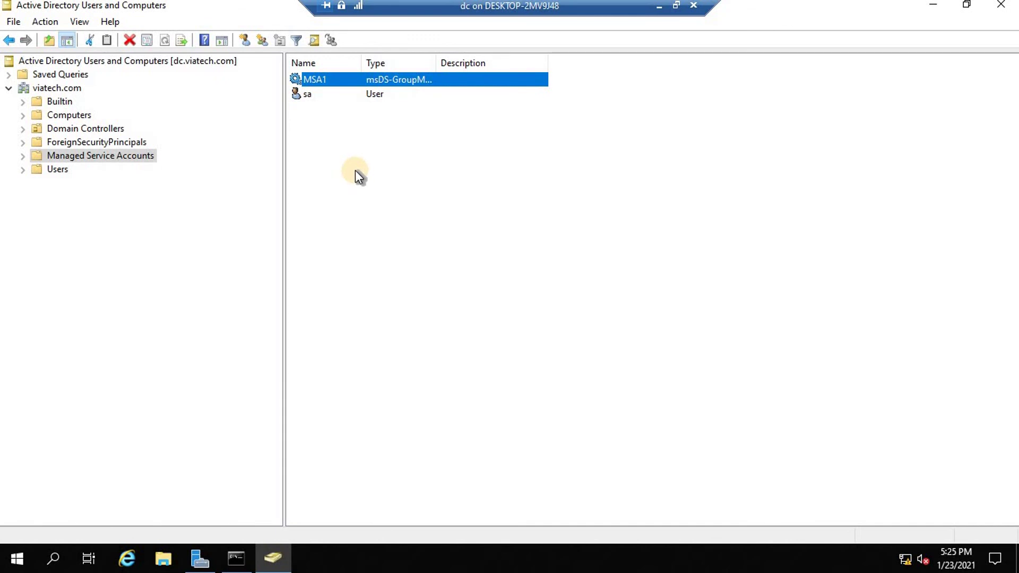
Step: Minimize Active Directory Users and Computers and Server Manager to show the desktop of the dc remote session
{"action": "left_click", "coordinate": [934, 7]}
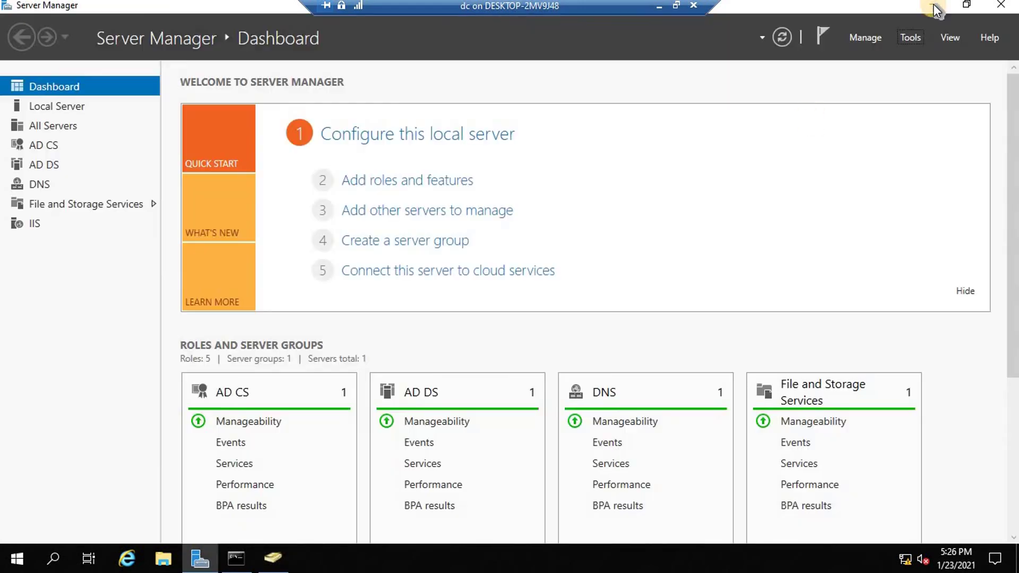
{"action": "left_click", "coordinate": [657, 7]}
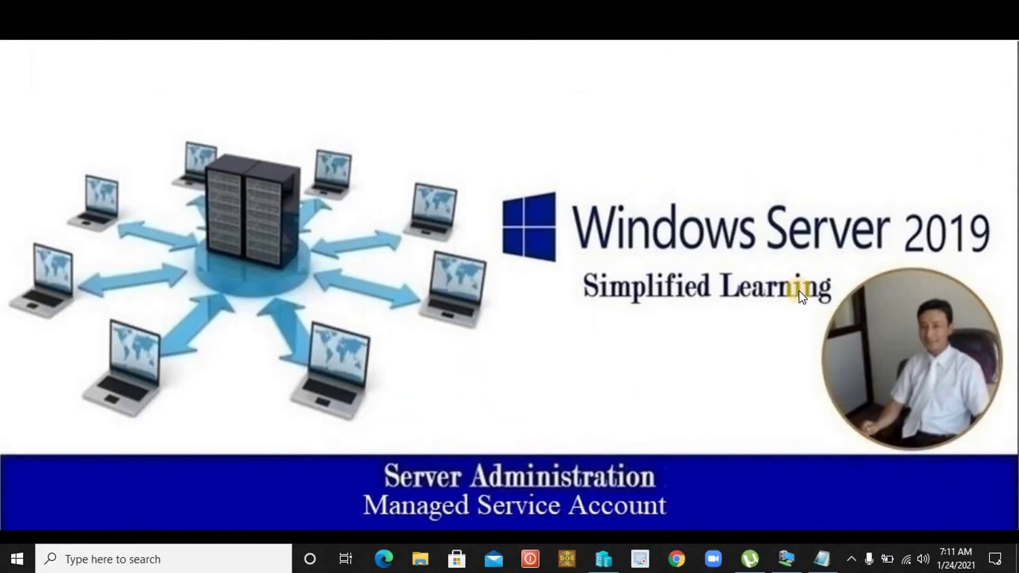
{"action": "left_click", "coordinate": [790, 567]}
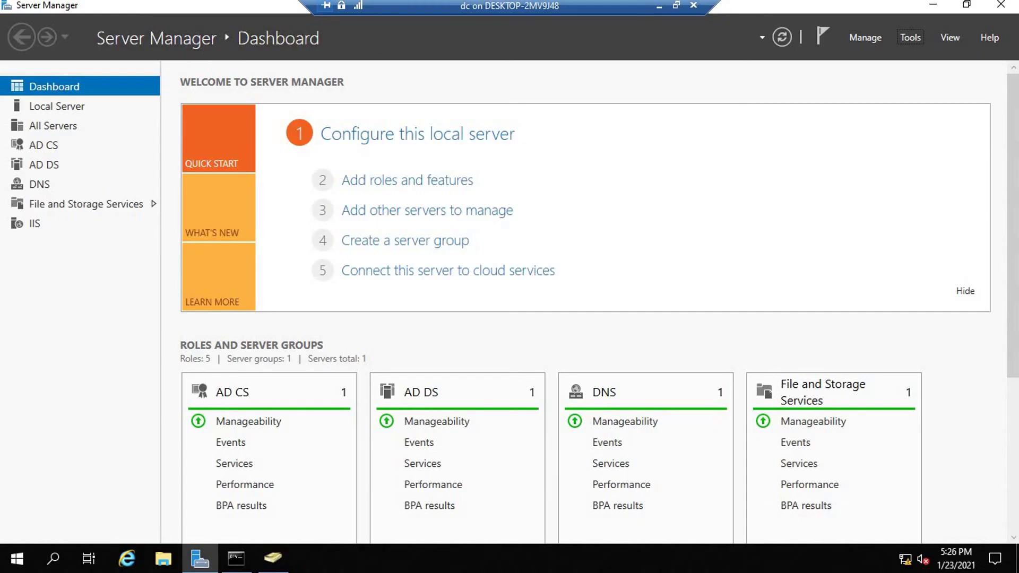
{"action": "left_click", "coordinate": [938, 8]}
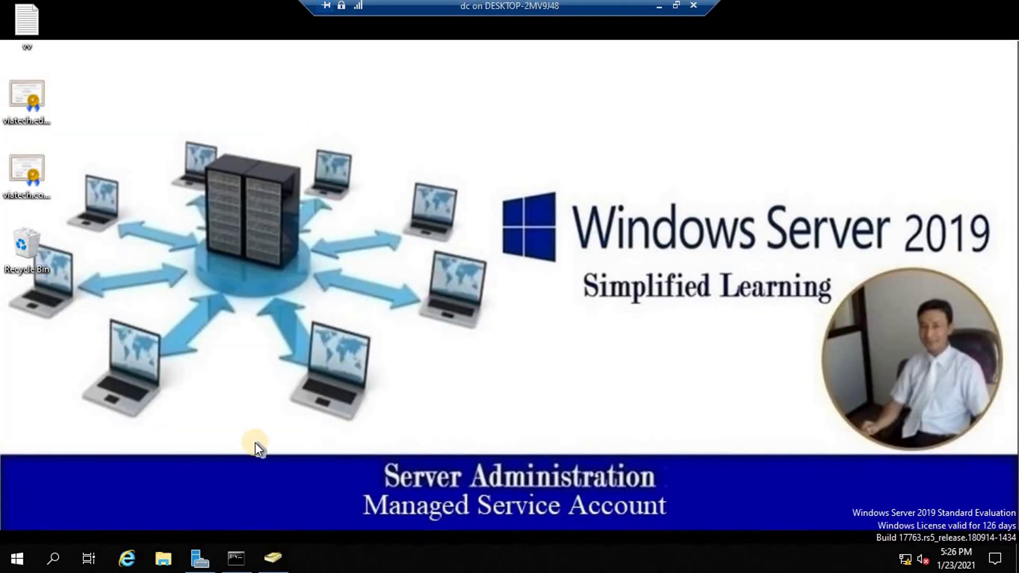